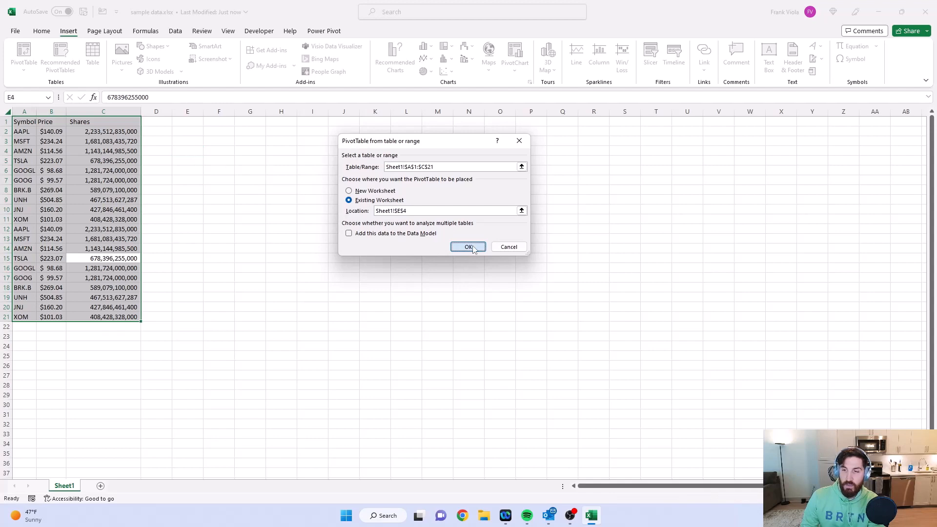
Step: Create a PivotTable from Sheet1!$A$1:$C$21 on the existing worksheet at cell E4 and select a cell inside it
{"action": "left_click", "coordinate": [472, 247]}
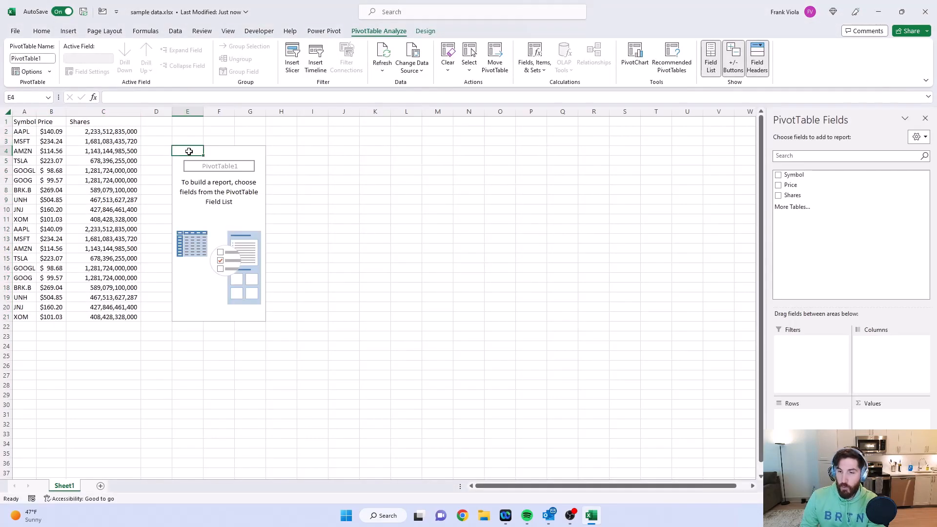
{"action": "left_click_drag", "start_coordinate": [189, 151], "coordinate": [258, 318]}
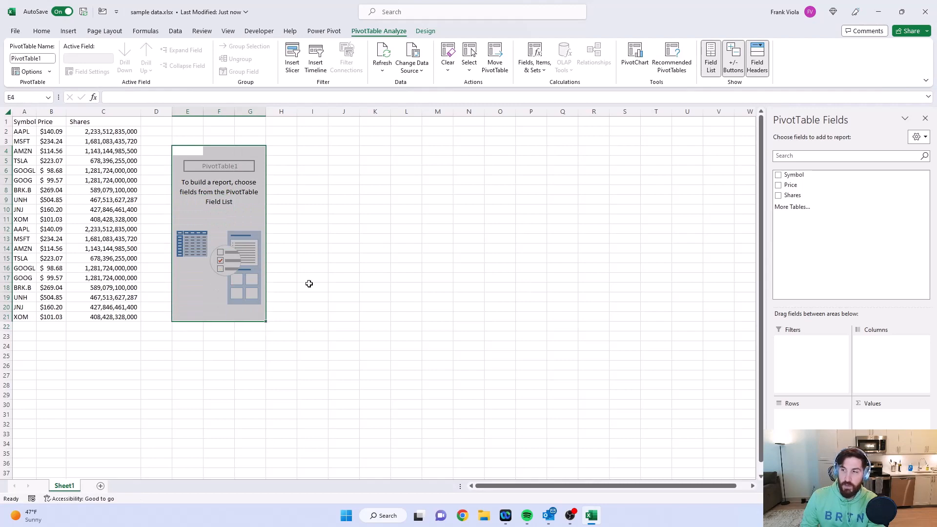
{"action": "left_click", "coordinate": [312, 268]}
{"action": "left_click", "coordinate": [222, 200]}
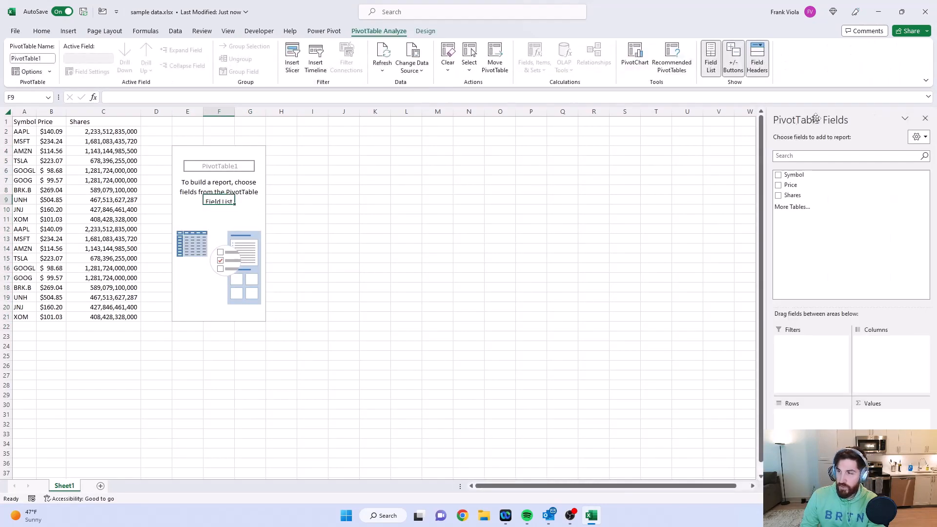
Step: Undock the PivotTable field list next to the empty pivot table, enlarge it, and sort its fields A to Z
{"action": "left_click_drag", "start_coordinate": [816, 119], "coordinate": [337, 138]}
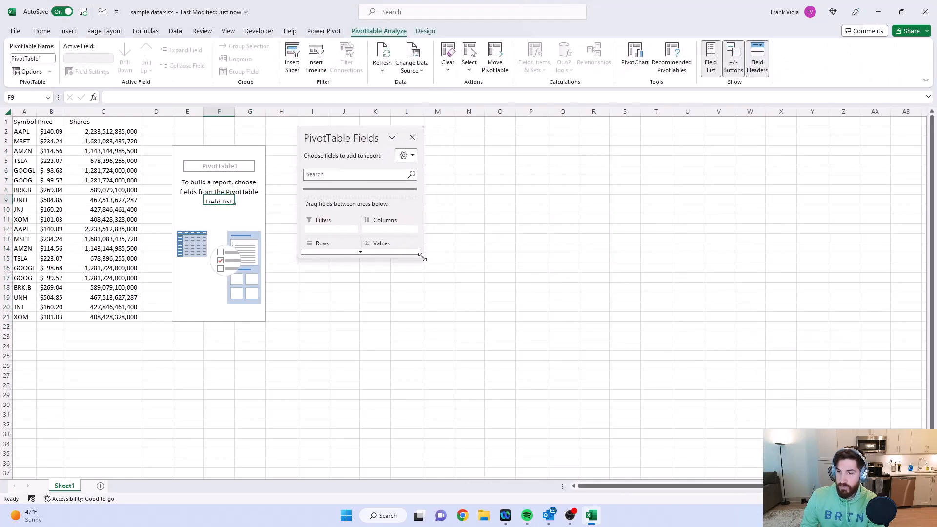
{"action": "left_click_drag", "start_coordinate": [422, 256], "coordinate": [541, 451]}
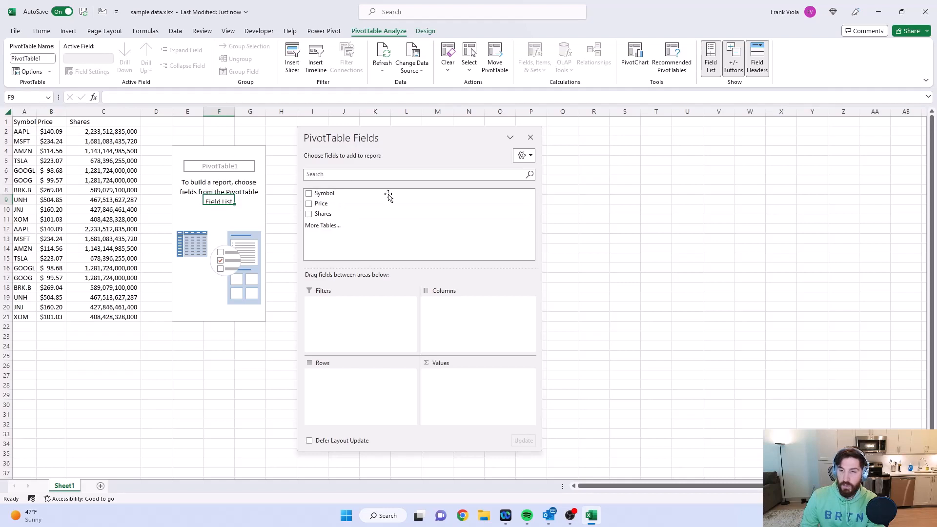
{"action": "left_click", "coordinate": [526, 156]}
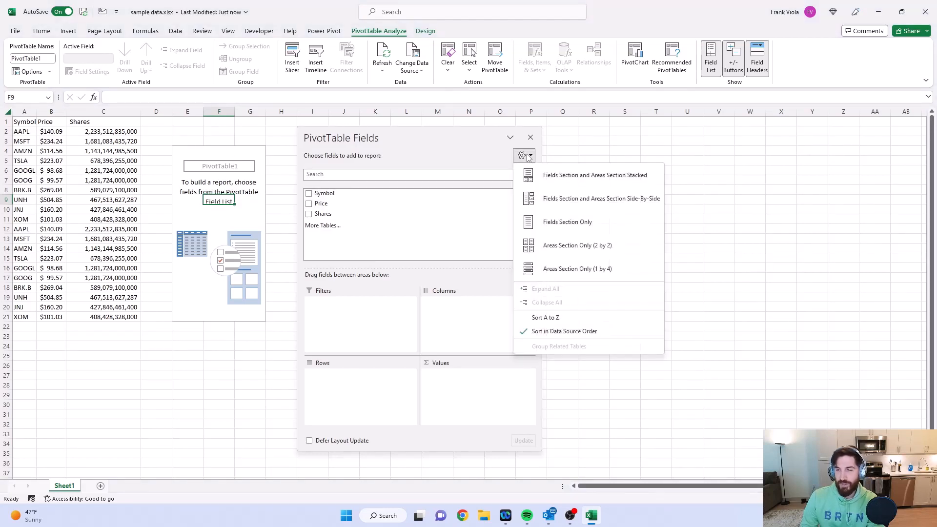
{"action": "left_click", "coordinate": [563, 318]}
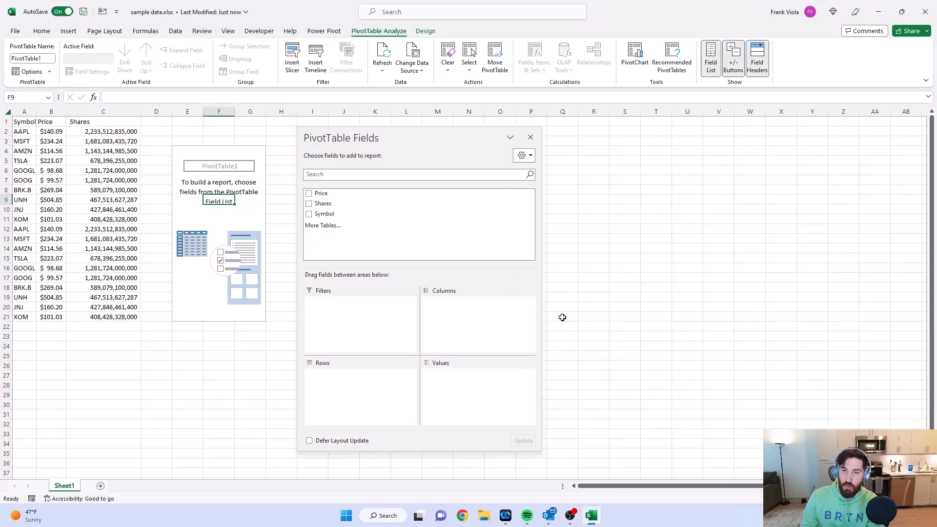
Step: Search the PivotTable field list for Price and for Shares, and clear the search
{"action": "left_click", "coordinate": [503, 172]}
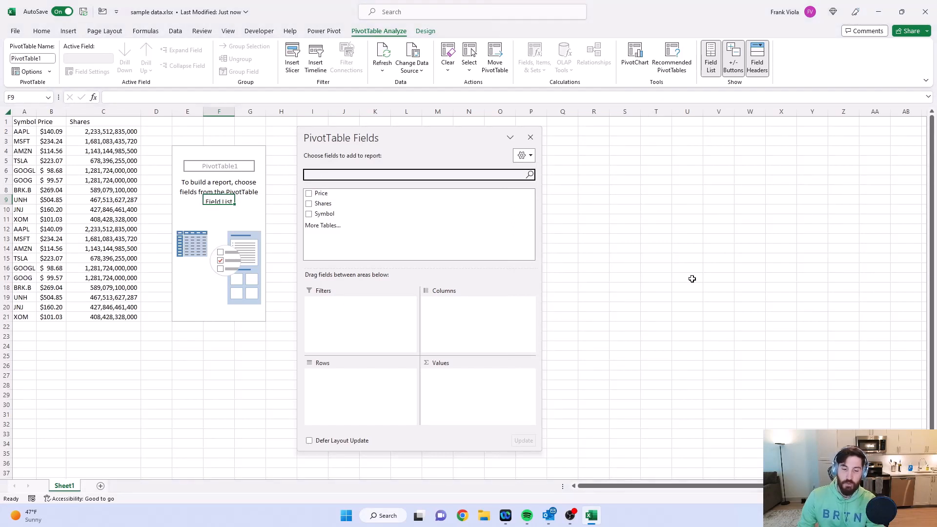
{"action": "type", "text": "P"}
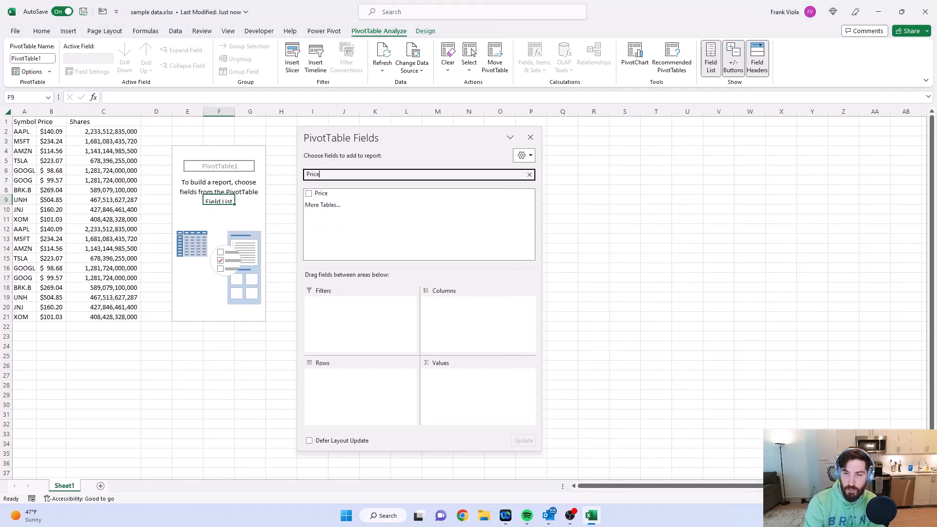
{"action": "type", "text": "rice"}
{"action": "key", "text": "BackSpace"}
{"action": "key", "text": "BackSpace"}
{"action": "key", "text": "BackSpace"}
{"action": "key", "text": "BackSpace"}
{"action": "key", "text": "BackSpace"}
{"action": "type", "text": "Shares"}
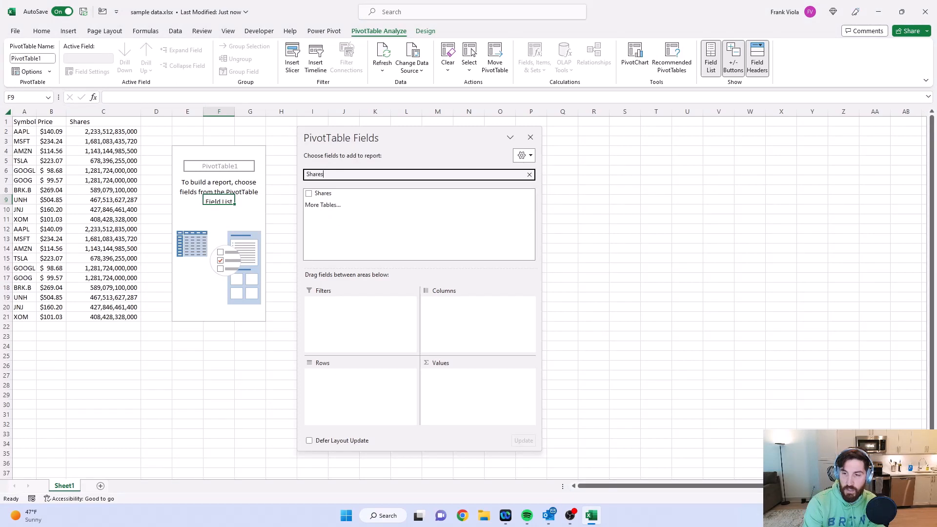
{"action": "key", "text": "BackSpace"}
{"action": "key", "text": "BackSpace"}
{"action": "key", "text": "BackSpace"}
{"action": "key", "text": "BackSpace"}
{"action": "key", "text": "BackSpace"}
{"action": "key", "text": "BackSpace"}
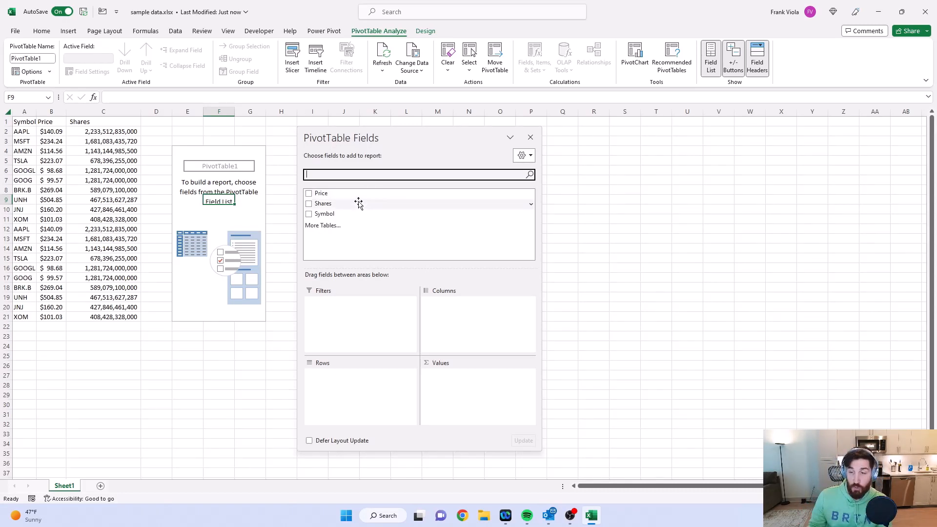
Step: Try Price as the PivotTable's row field and remove it from the rows area again
{"action": "left_click_drag", "start_coordinate": [330, 193], "coordinate": [329, 387]}
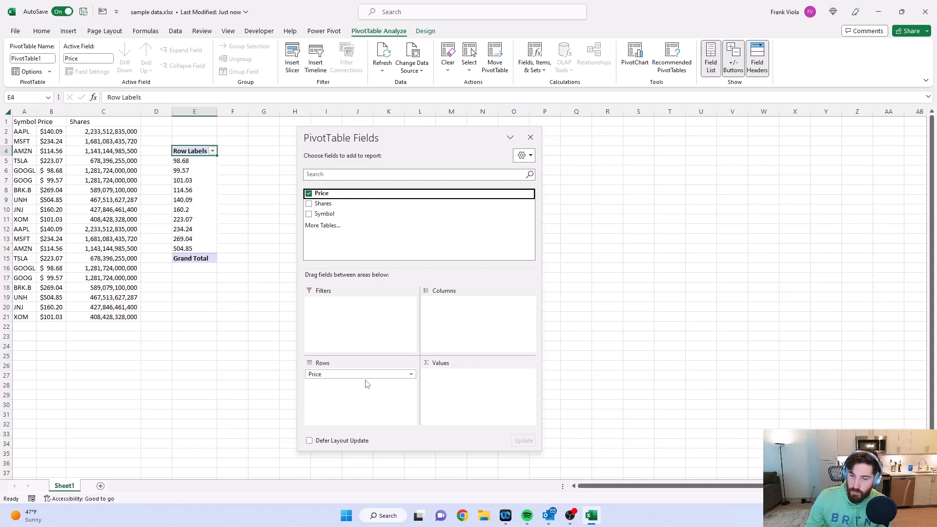
{"action": "left_click_drag", "start_coordinate": [363, 375], "coordinate": [655, 317]}
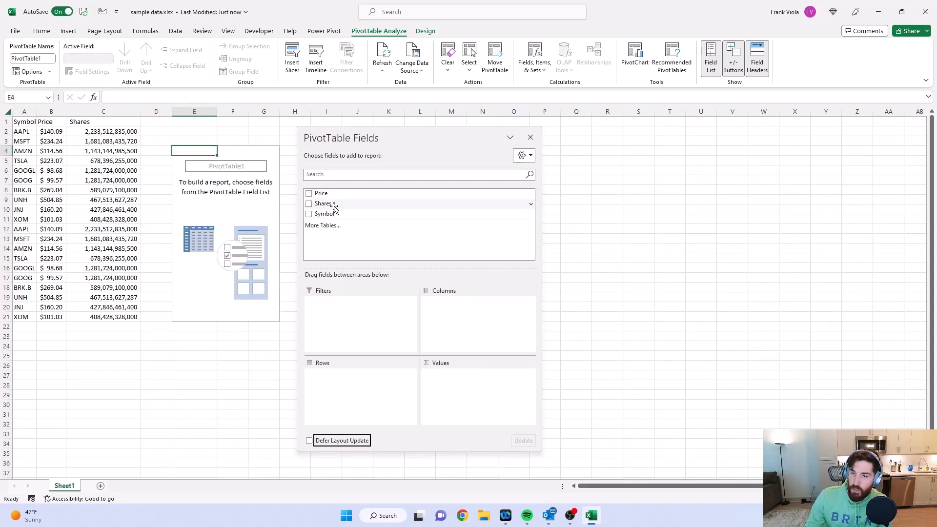
Step: Build the PivotTable with Symbol as rows and Shares and Price as values, keeping the field list clear of the table
{"action": "left_click_drag", "start_coordinate": [341, 213], "coordinate": [364, 387]}
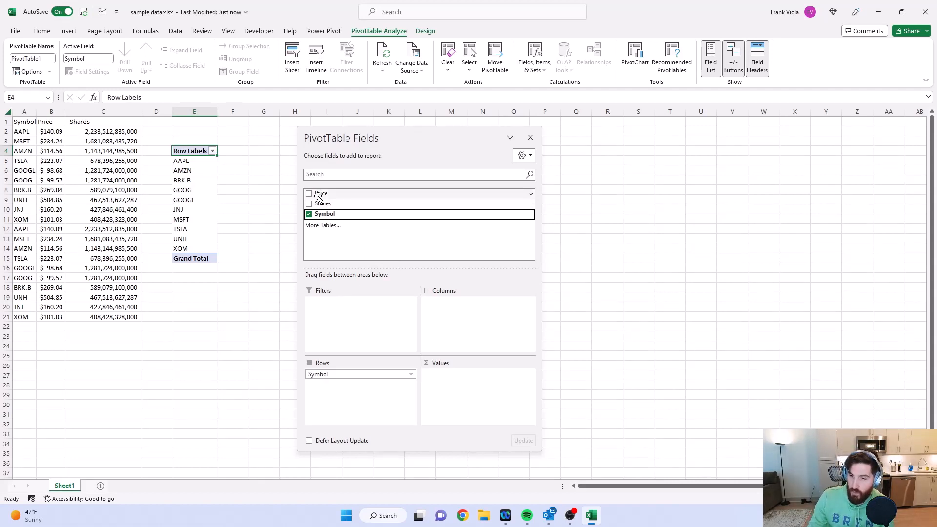
{"action": "left_click_drag", "start_coordinate": [323, 203], "coordinate": [453, 381]}
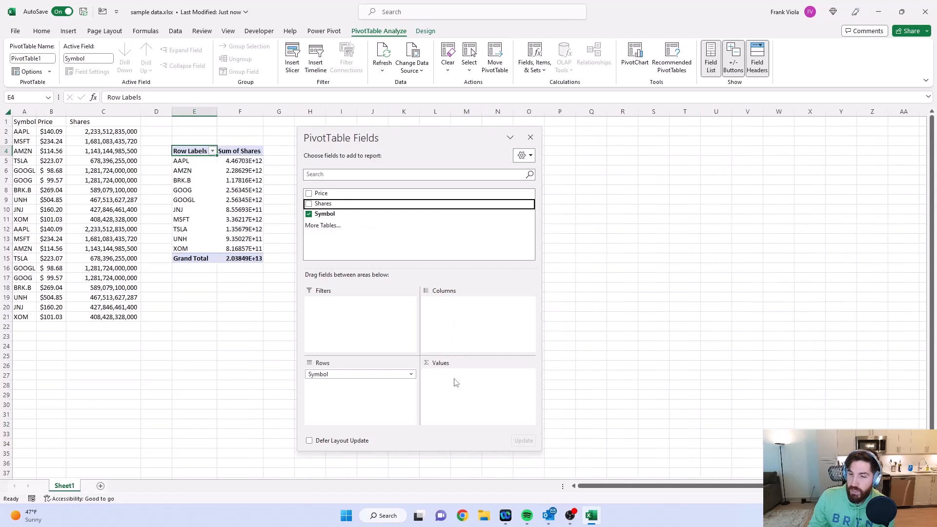
{"action": "left_click_drag", "start_coordinate": [322, 193], "coordinate": [480, 396]}
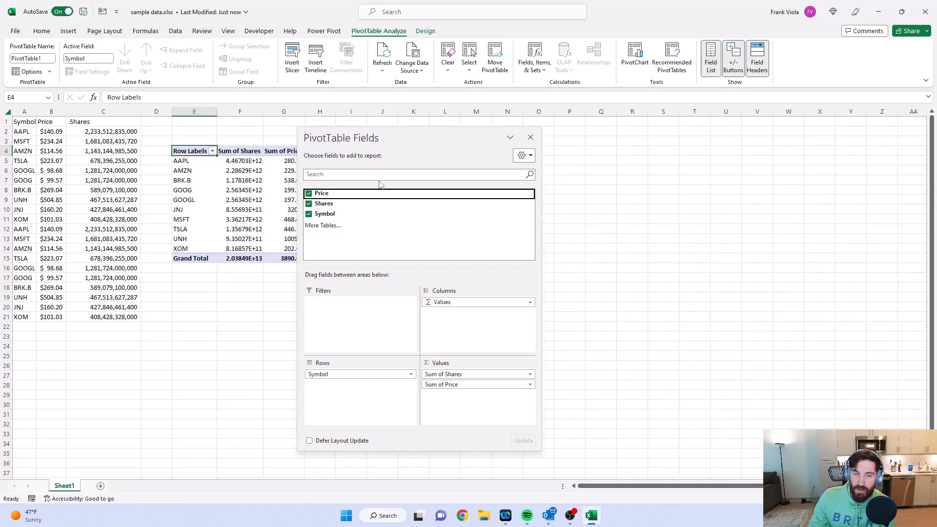
{"action": "left_click_drag", "start_coordinate": [377, 134], "coordinate": [445, 130]}
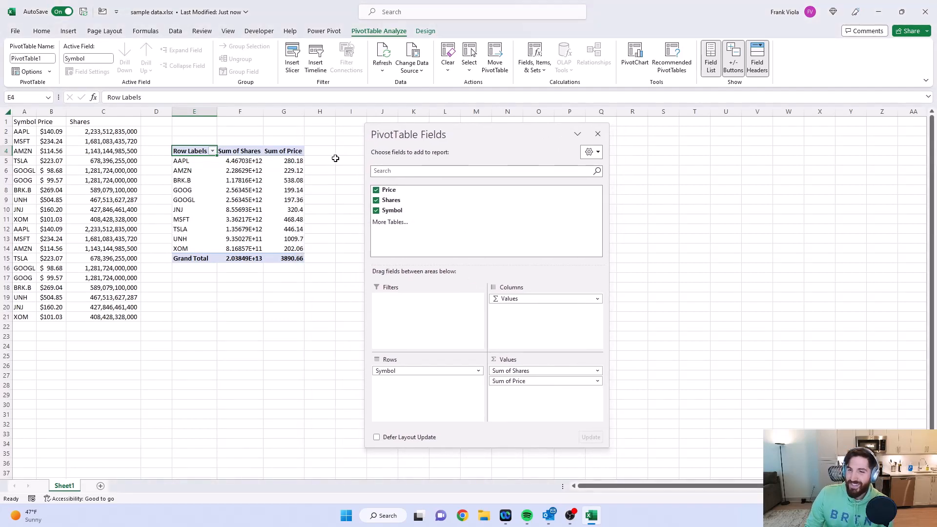
Step: Format the Sum of Shares values as Accounting with 0 decimal places and no currency symbol
{"action": "left_click", "coordinate": [254, 161]}
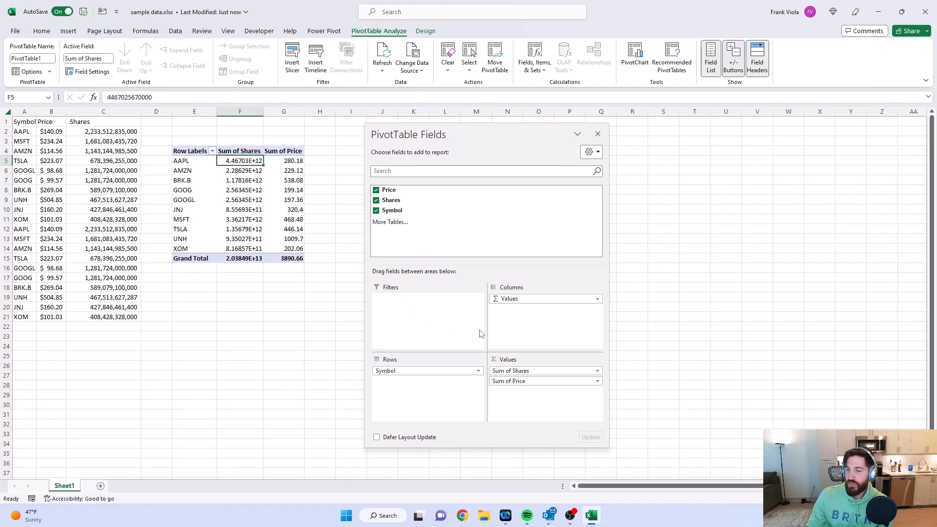
{"action": "left_click", "coordinate": [598, 371]}
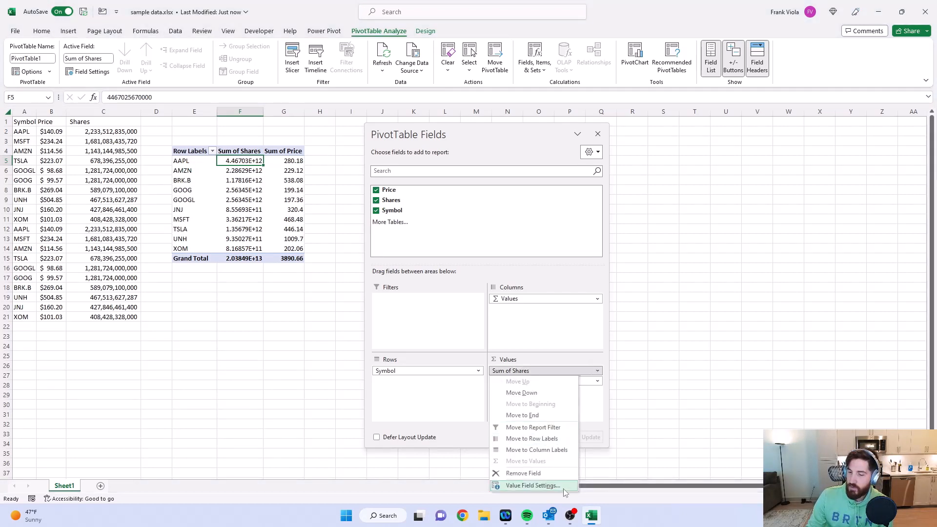
{"action": "left_click", "coordinate": [533, 486]}
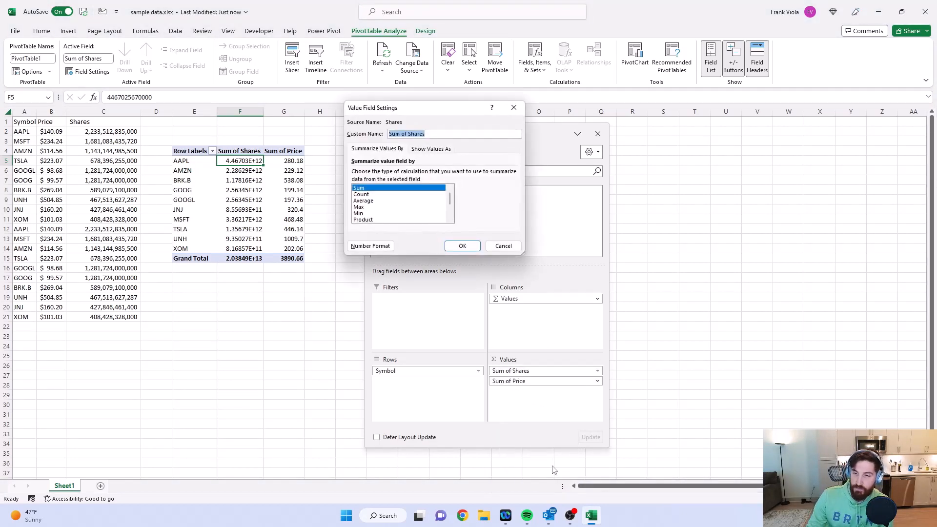
{"action": "left_click", "coordinate": [371, 246]}
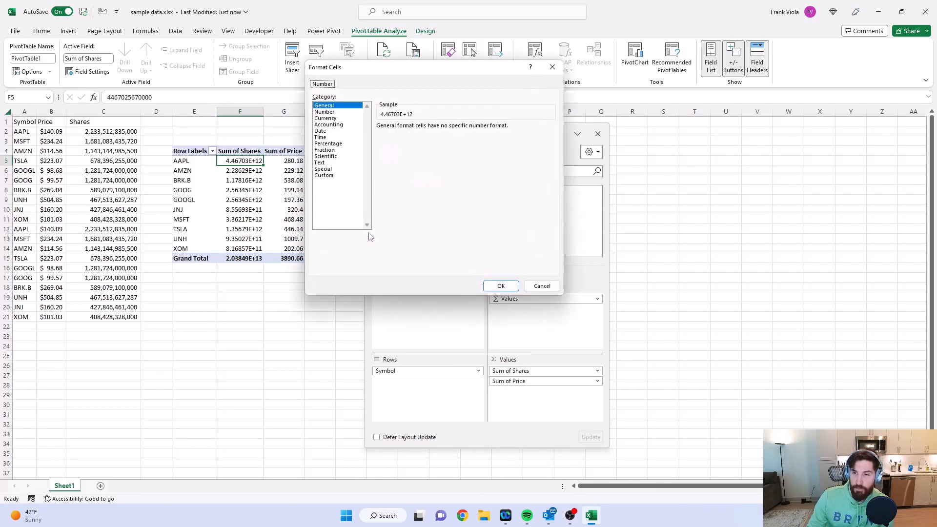
{"action": "left_click", "coordinate": [352, 125]}
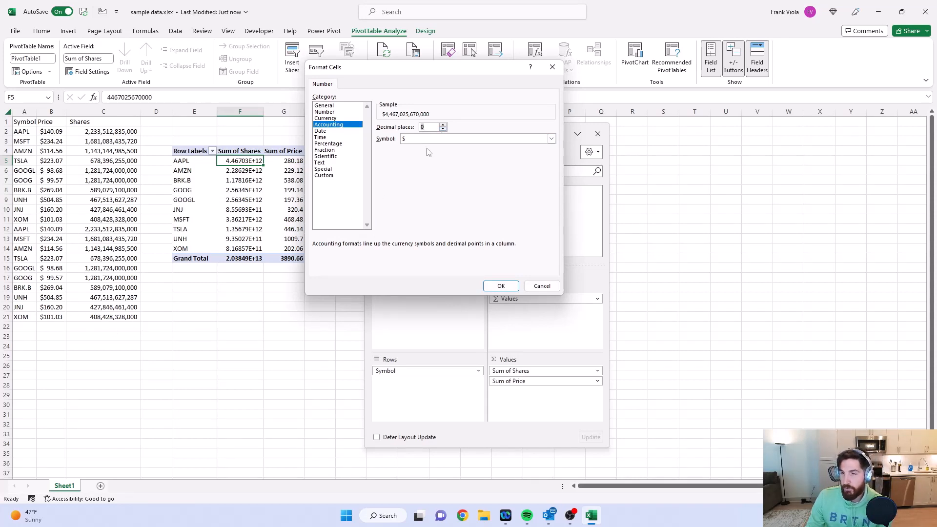
{"action": "left_click", "coordinate": [551, 138]}
{"action": "left_click", "coordinate": [444, 147]}
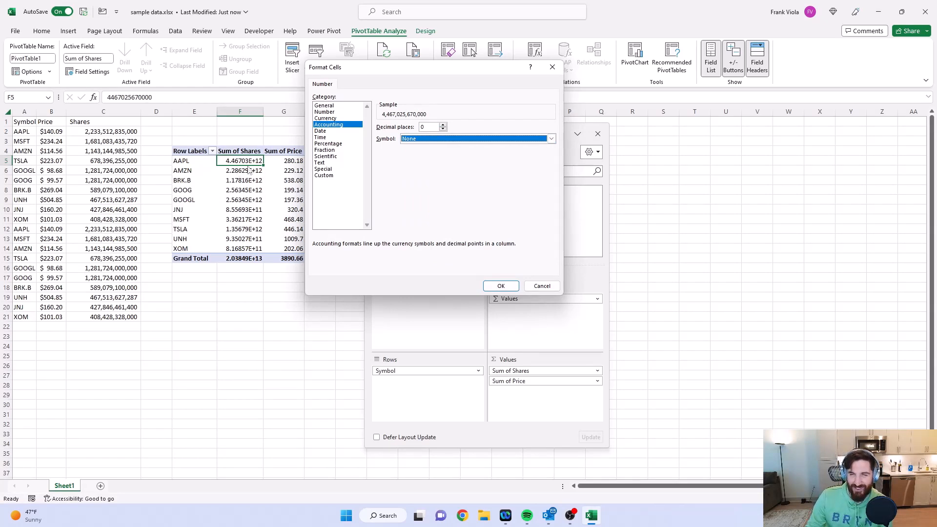
{"action": "left_click", "coordinate": [496, 286]}
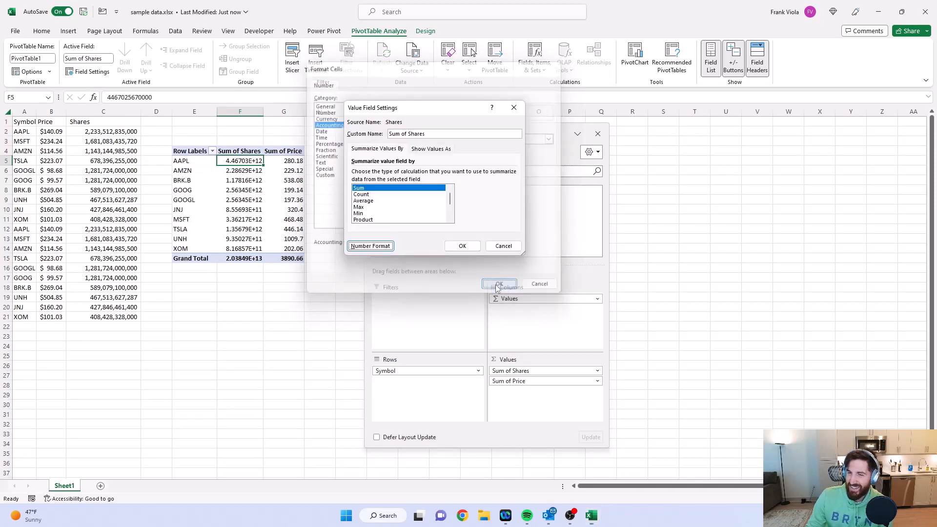
{"action": "left_click", "coordinate": [477, 248]}
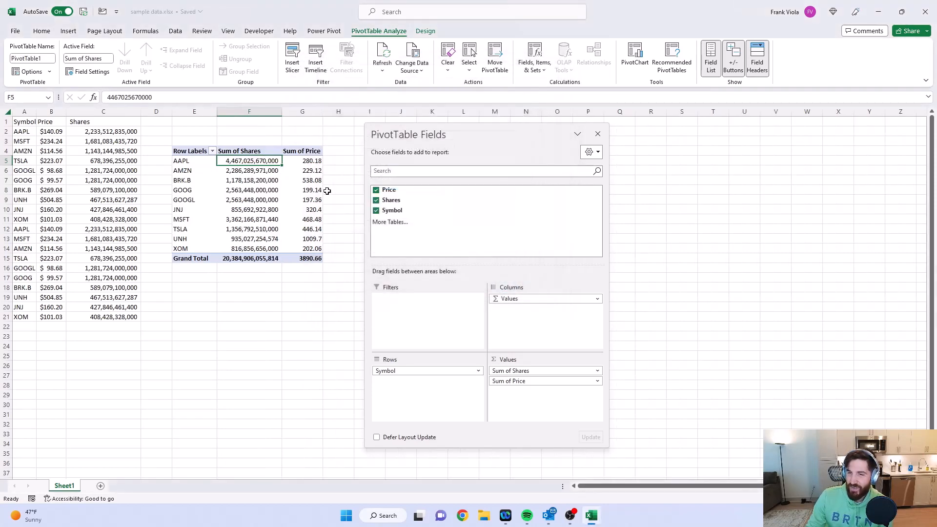
Step: Change the Price value field's summary calculation from Sum to Count
{"action": "left_click", "coordinate": [310, 180]}
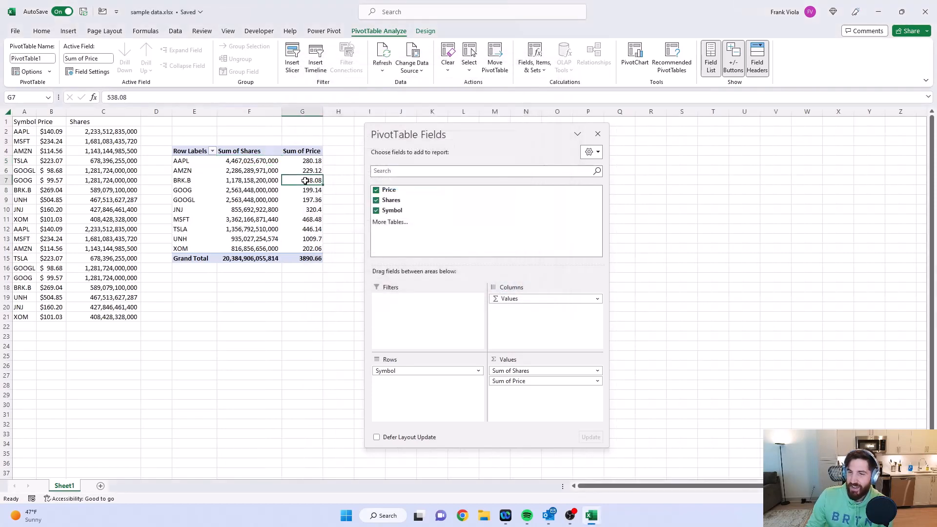
{"action": "left_click", "coordinate": [580, 381]}
{"action": "left_click", "coordinate": [532, 496]}
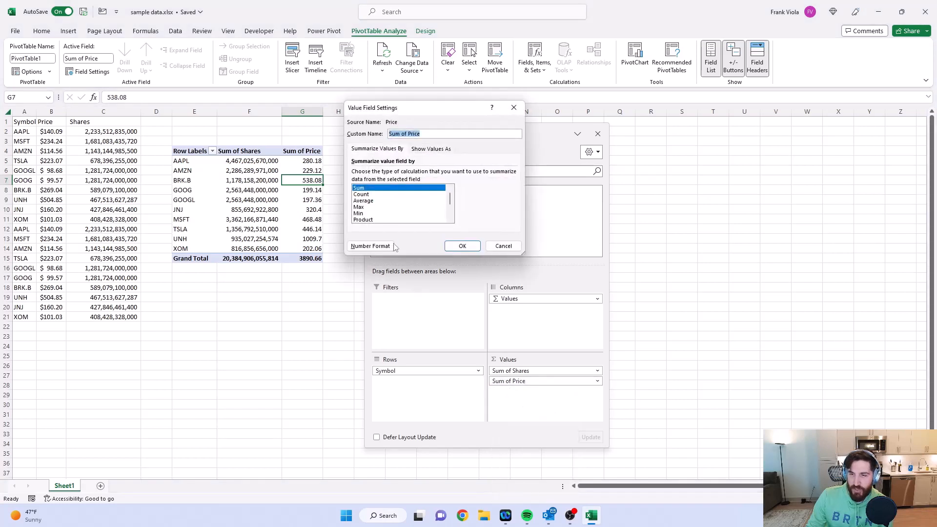
{"action": "left_click_drag", "start_coordinate": [429, 113], "coordinate": [493, 110]}
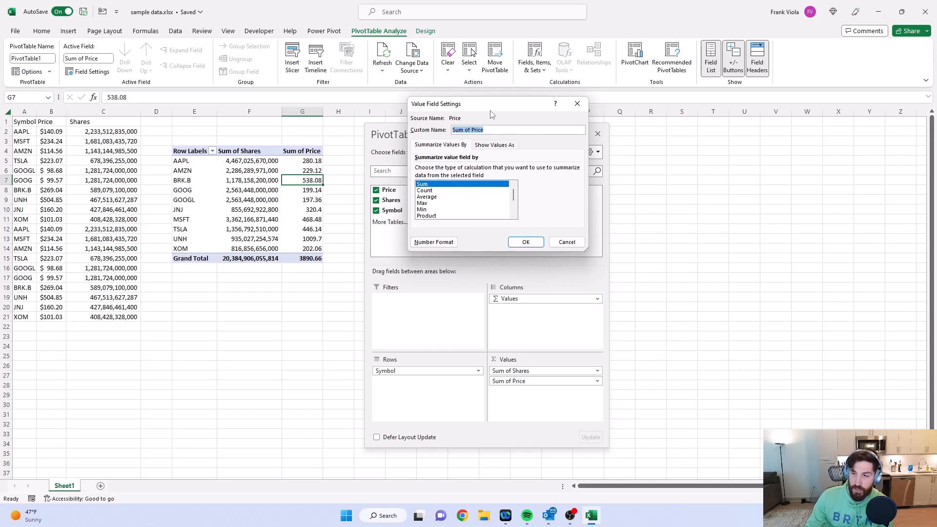
{"action": "left_click", "coordinate": [440, 191]}
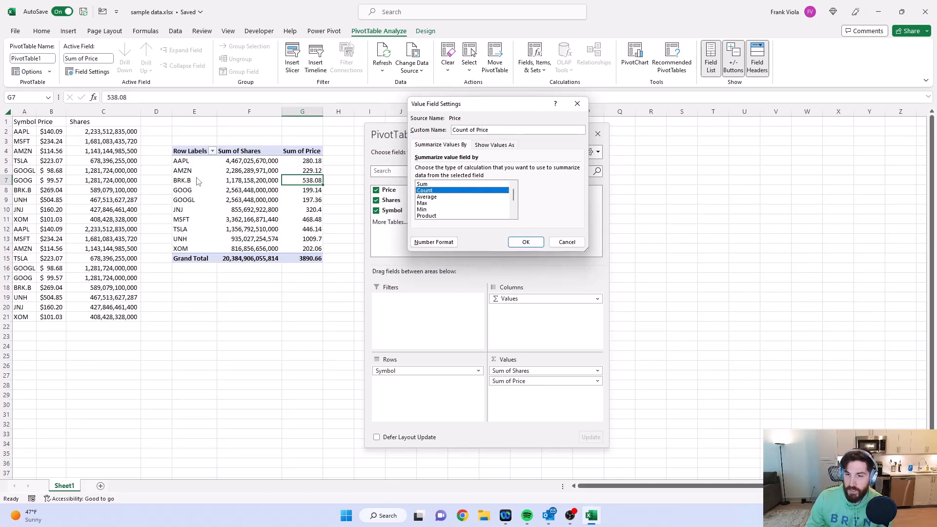
{"action": "left_click", "coordinate": [517, 242]}
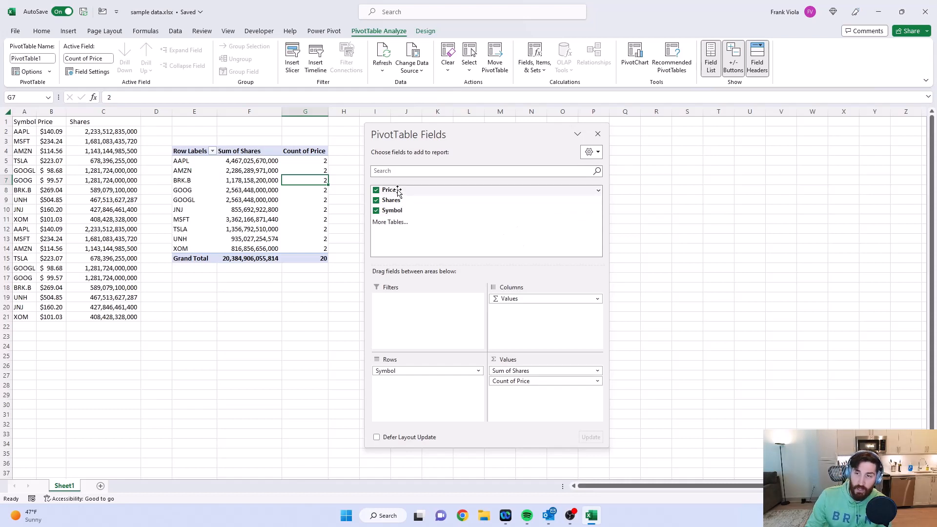
Step: Add Price to the values a second time and summarize that new value field by Average
{"action": "left_click_drag", "start_coordinate": [397, 191], "coordinate": [535, 398]}
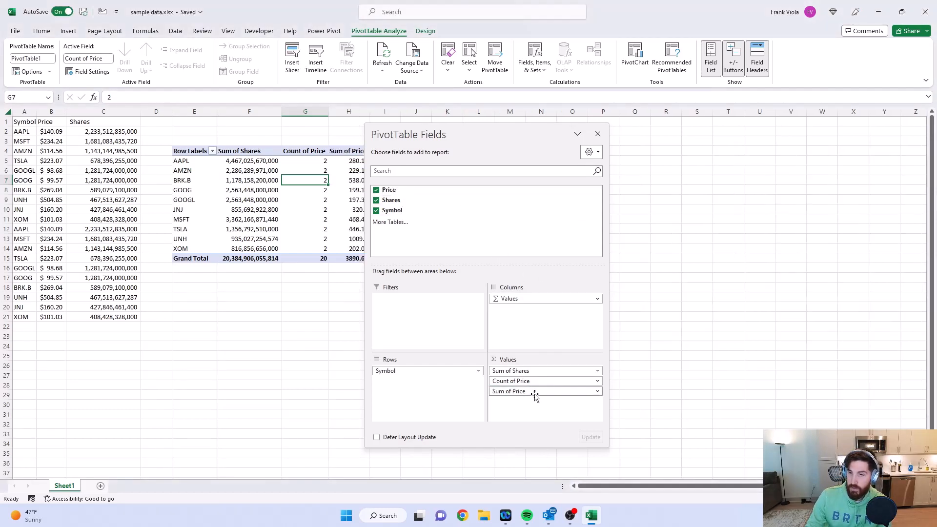
{"action": "left_click_drag", "start_coordinate": [484, 133], "coordinate": [559, 123]}
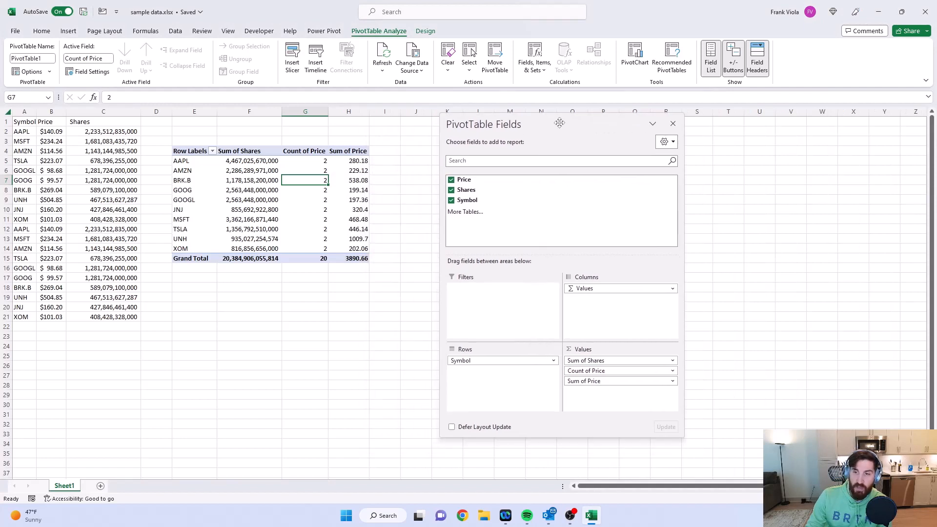
{"action": "left_click", "coordinate": [671, 380]}
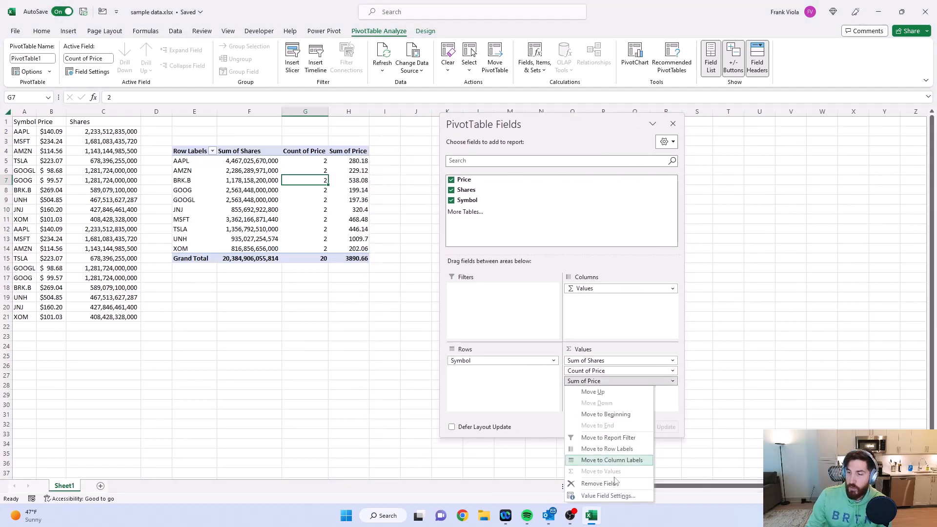
{"action": "left_click", "coordinate": [608, 496]}
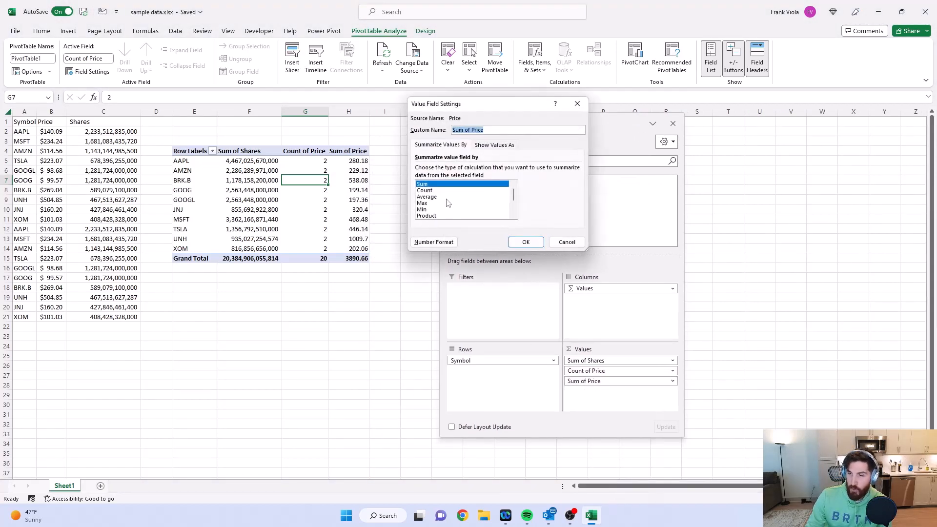
{"action": "left_click", "coordinate": [446, 197]}
{"action": "left_click", "coordinate": [525, 242]}
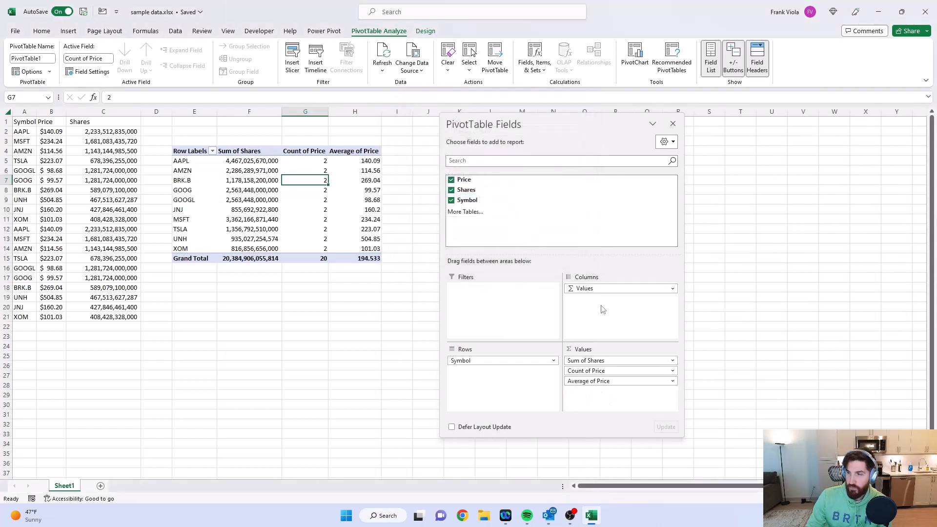
Step: Close the PivotTable field list and try to delete AMZN's value in the Average of Price column
{"action": "left_click", "coordinate": [673, 124]}
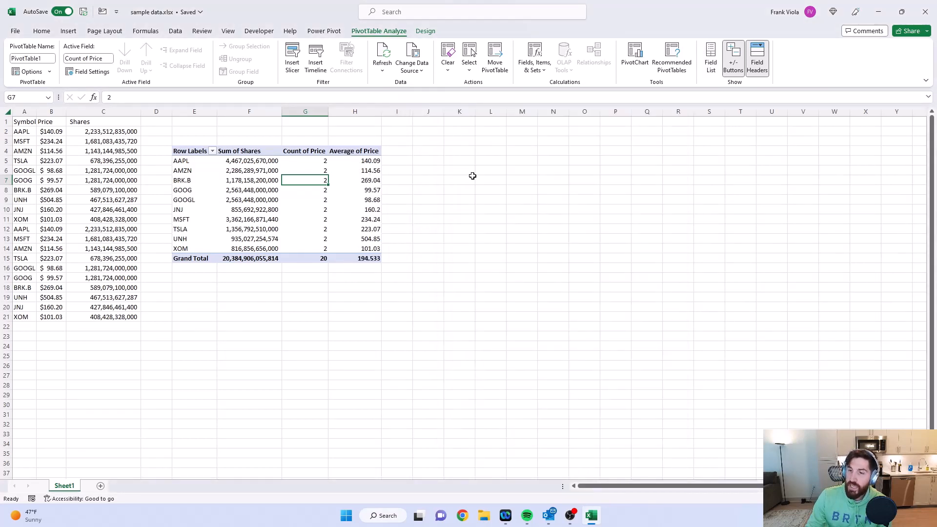
{"action": "left_click", "coordinate": [362, 171]}
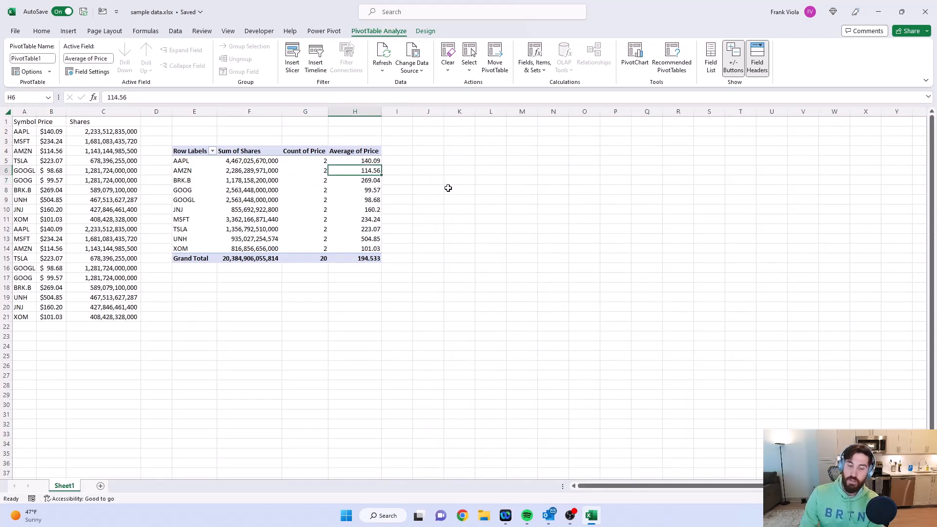
{"action": "key", "text": "Delete"}
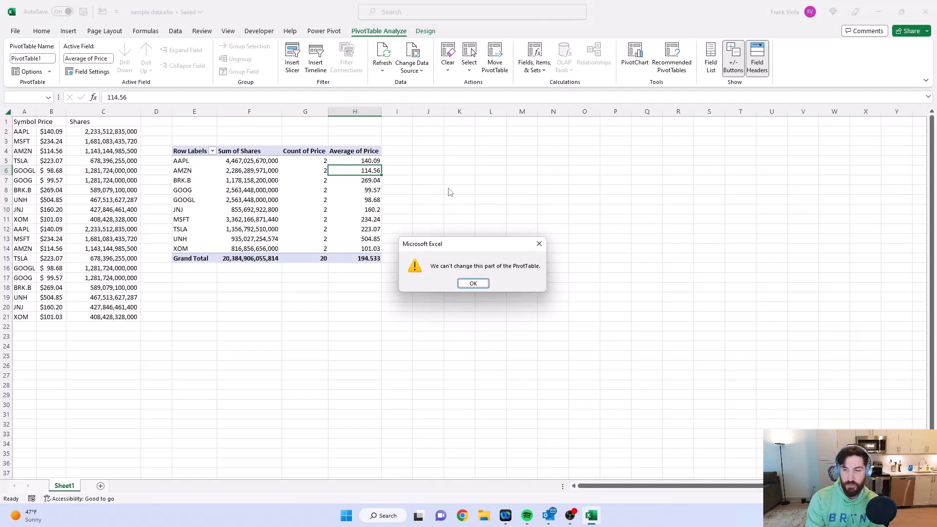
{"action": "key", "text": "Return"}
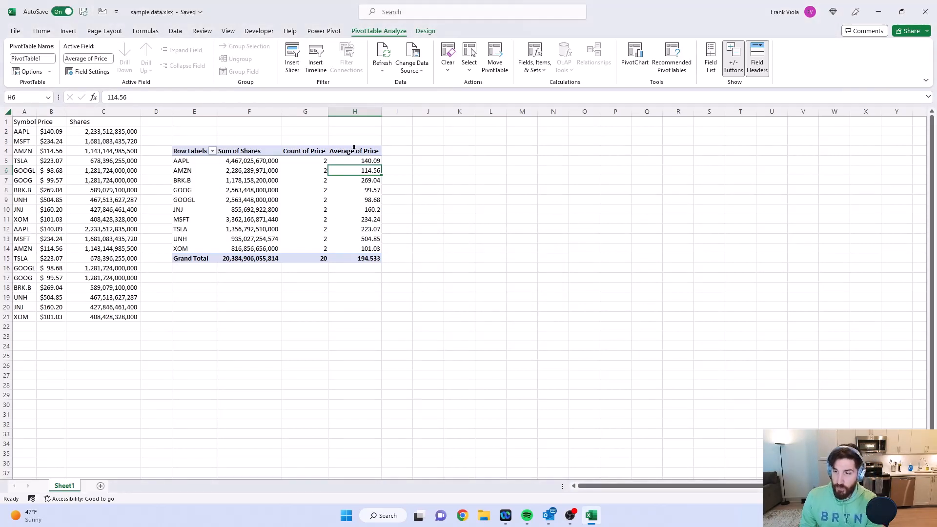
Step: Rename the Average of Price column header as Price Average
{"action": "left_click", "coordinate": [353, 151]}
{"action": "key", "text": "F2"}
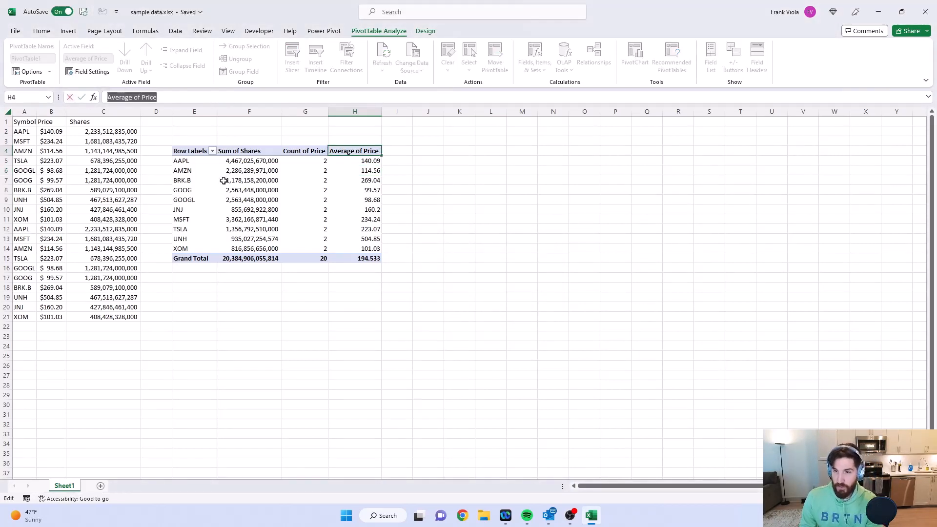
{"action": "type", "text": "Price"}
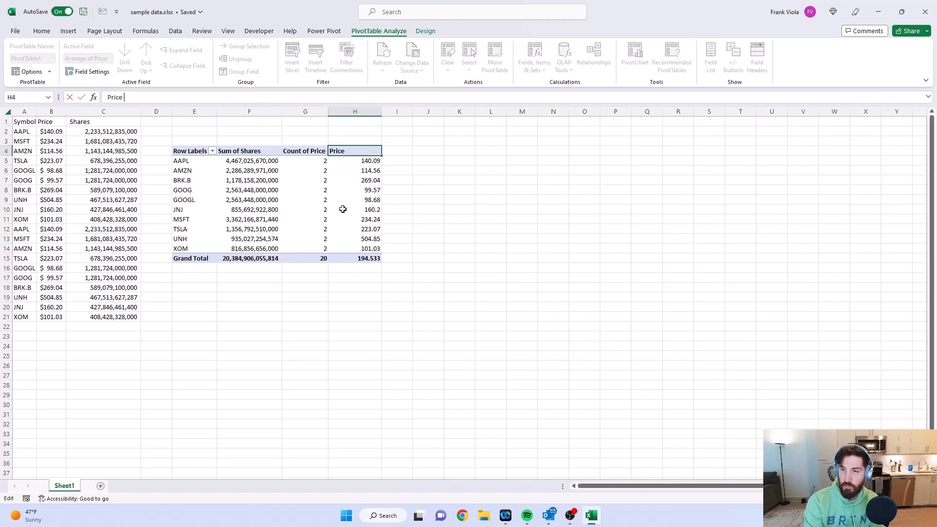
{"action": "type", "text": " Average"}
{"action": "key", "text": "Return"}
Step: Try renaming the Price Average header as Aasdfwt and undo that rename
{"action": "type", "text": "A"}
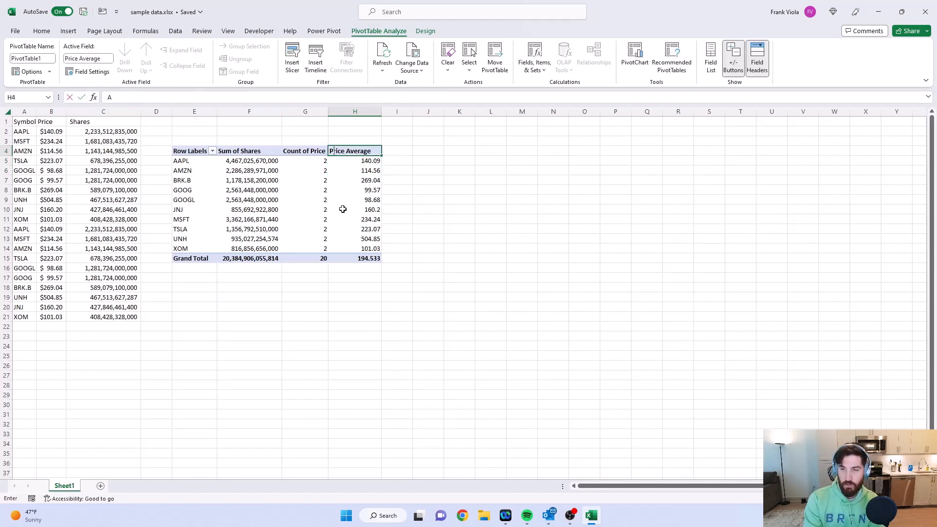
{"action": "type", "text": "asdfwt"}
{"action": "key", "text": "Return"}
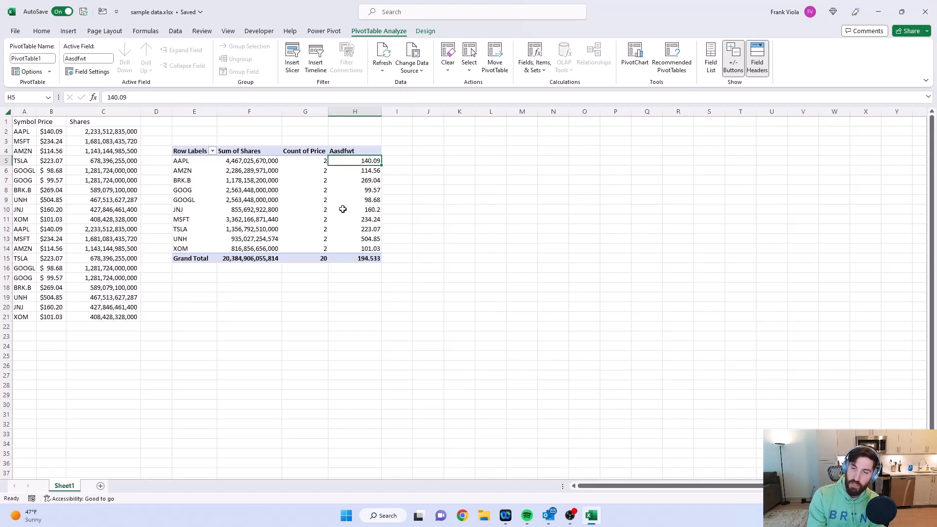
{"action": "key", "text": "ctrl+z"}
Step: Rename the Count of Price column header as # of Prices
{"action": "key", "text": "Left"}
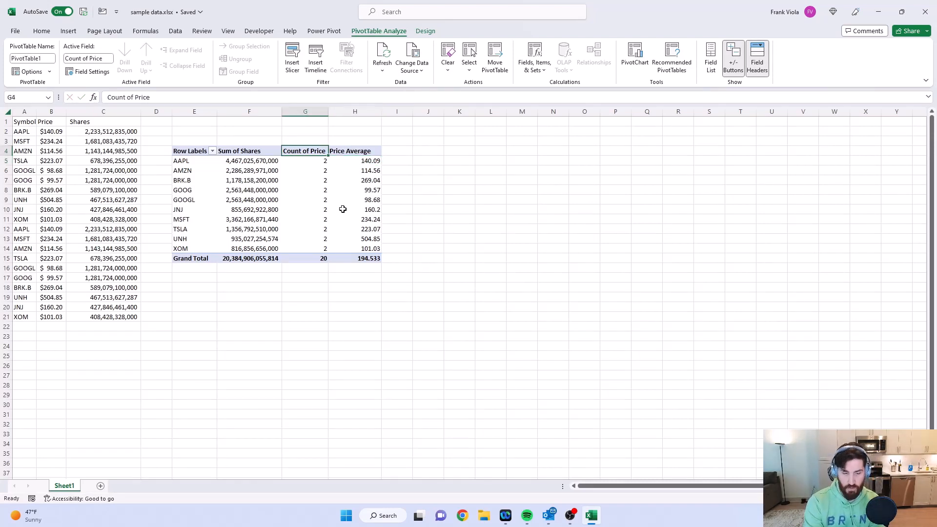
{"action": "type", "text": "# of P"}
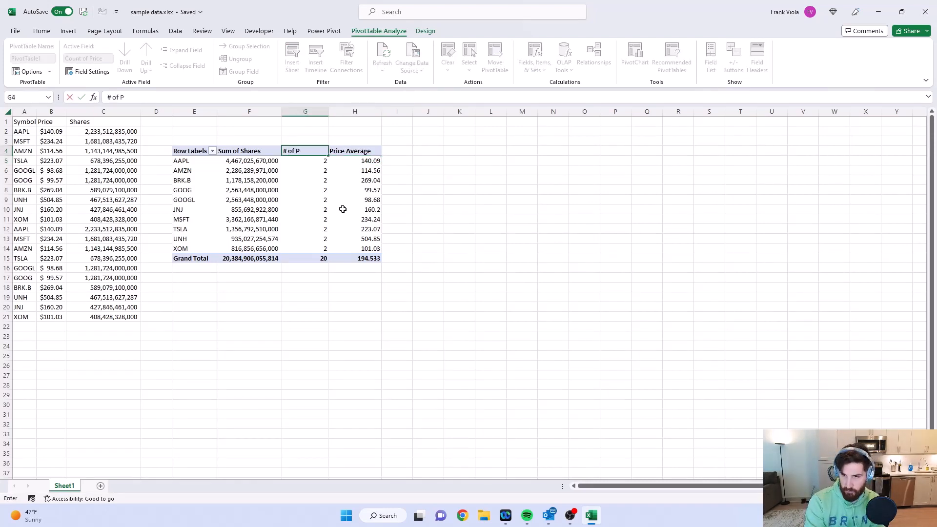
{"action": "type", "text": "rices"}
{"action": "key", "text": "Return"}
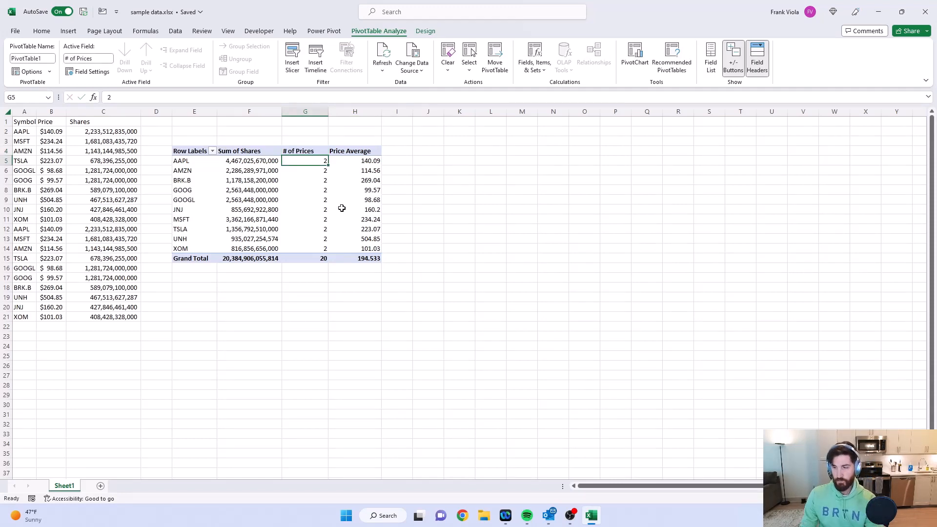
{"action": "left_click", "coordinate": [342, 208]}
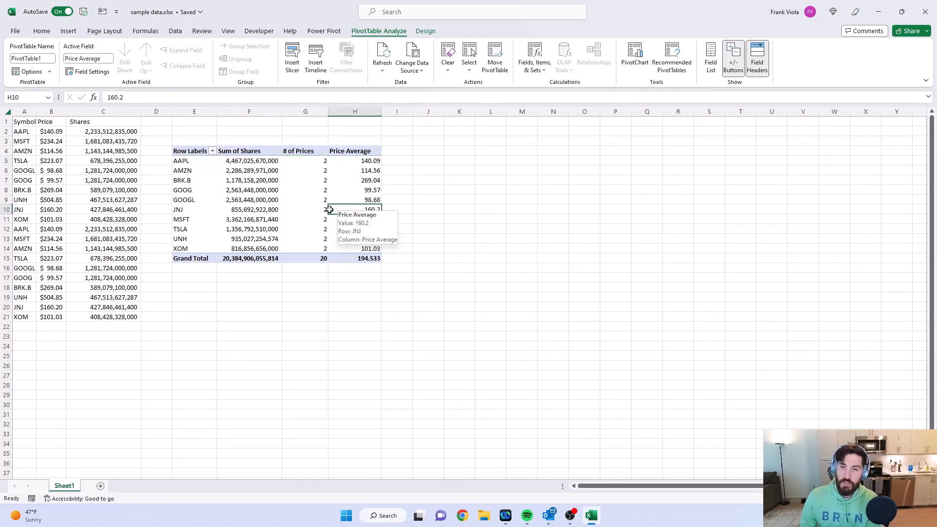
Step: Clear the second AAPL record in row 12 of the source data, from Symbol through Shares
{"action": "left_click", "coordinate": [126, 233]}
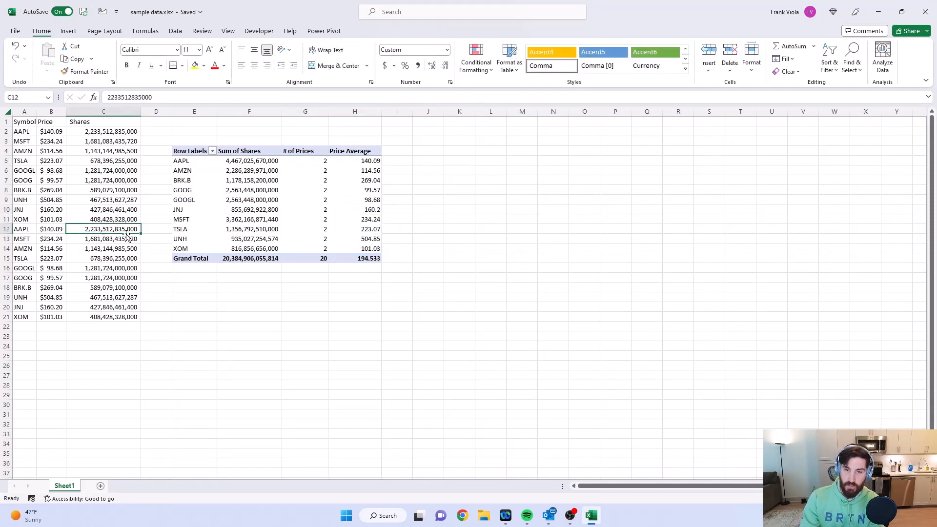
{"action": "key", "text": "Home"}
{"action": "key", "text": "ctrl+shift+Right"}
{"action": "key", "text": "Delete"}
{"action": "key", "text": "Down"}
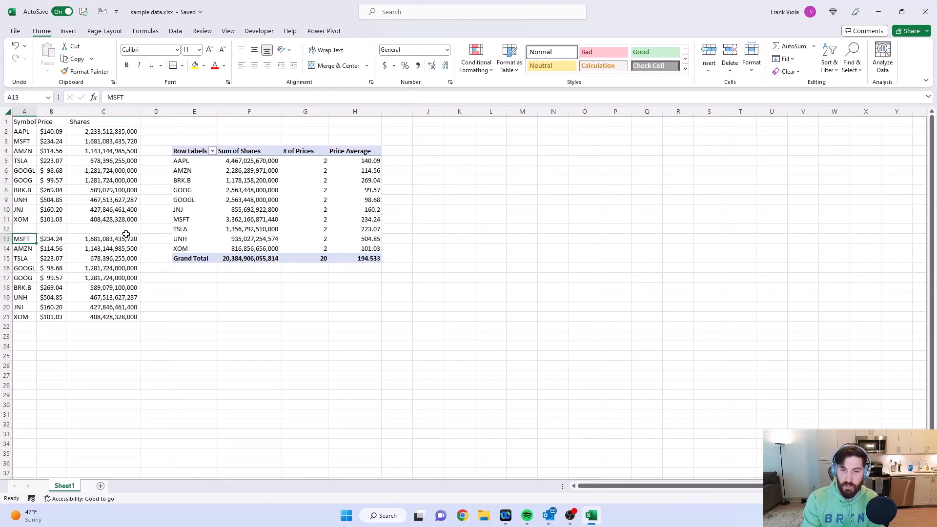
Step: Move the source records in A13:C21 up one row to A12, closing the gap in the data
{"action": "key", "text": "ctrl+shift+Right"}
{"action": "key", "text": "ctrl+shift+Down"}
{"action": "key", "text": "ctrl+x"}
{"action": "key", "text": "Up"}
{"action": "key", "text": "ctrl+v"}
{"action": "left_click", "coordinate": [128, 237]}
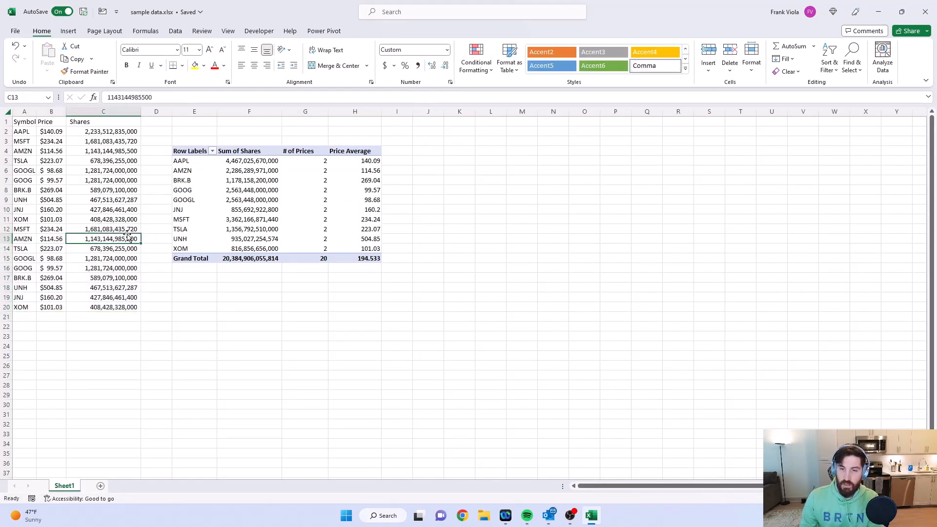
Step: Refresh the PivotTable from the edited source data and check AAPL's # of Prices value
{"action": "left_click_drag", "start_coordinate": [314, 162], "coordinate": [317, 249]}
{"action": "left_click", "coordinate": [315, 246]}
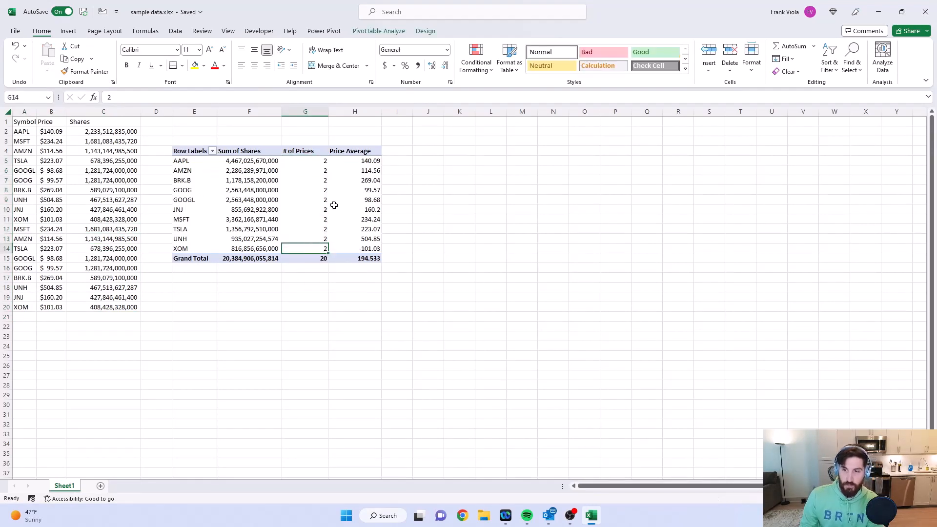
{"action": "left_click", "coordinate": [317, 198]}
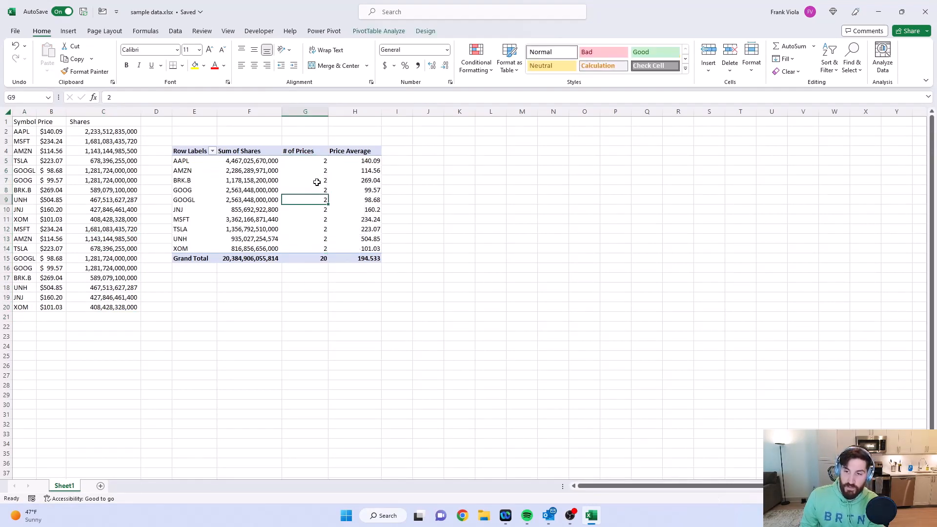
{"action": "right_click", "coordinate": [317, 183]}
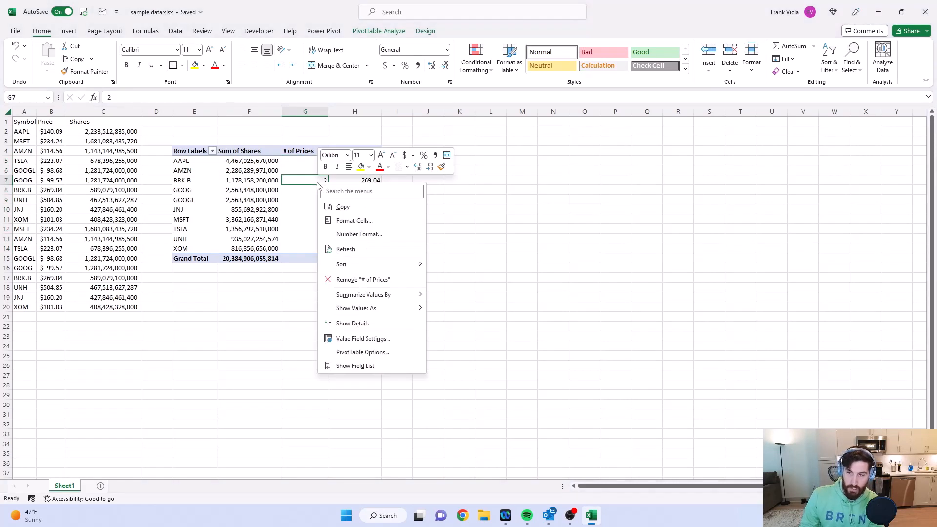
{"action": "left_click", "coordinate": [377, 253]}
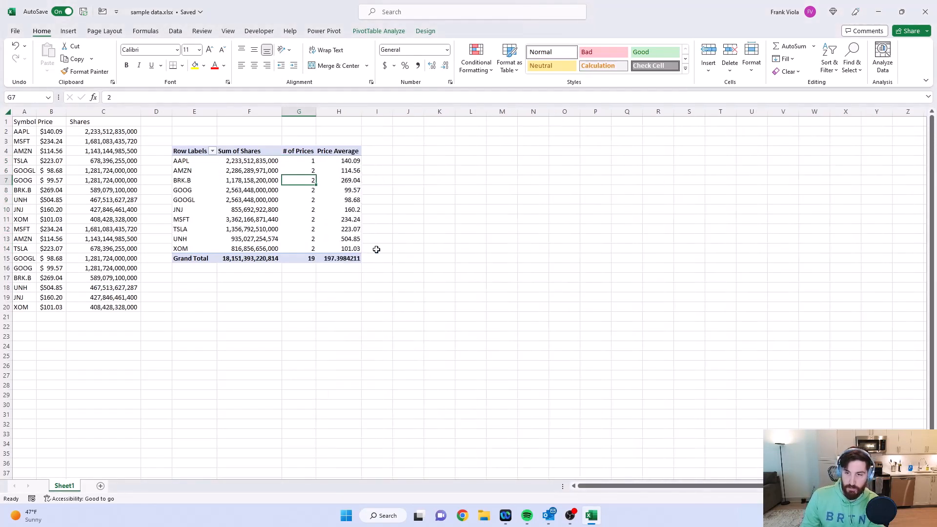
{"action": "left_click", "coordinate": [306, 162]}
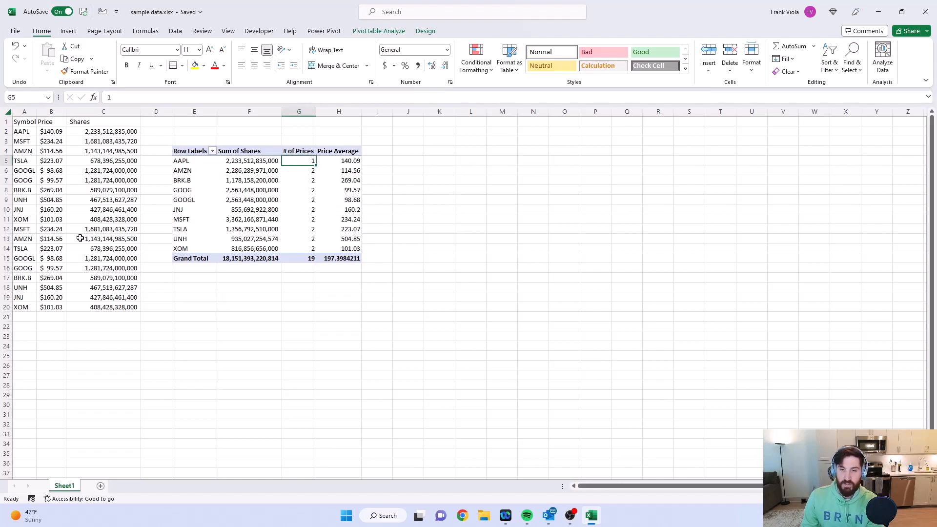
Step: Undo the PivotTable refresh and the source data deletion and move, and redo all of these changes
{"action": "key", "text": "ctrl+z"}
{"action": "key", "text": "ctrl+z"}
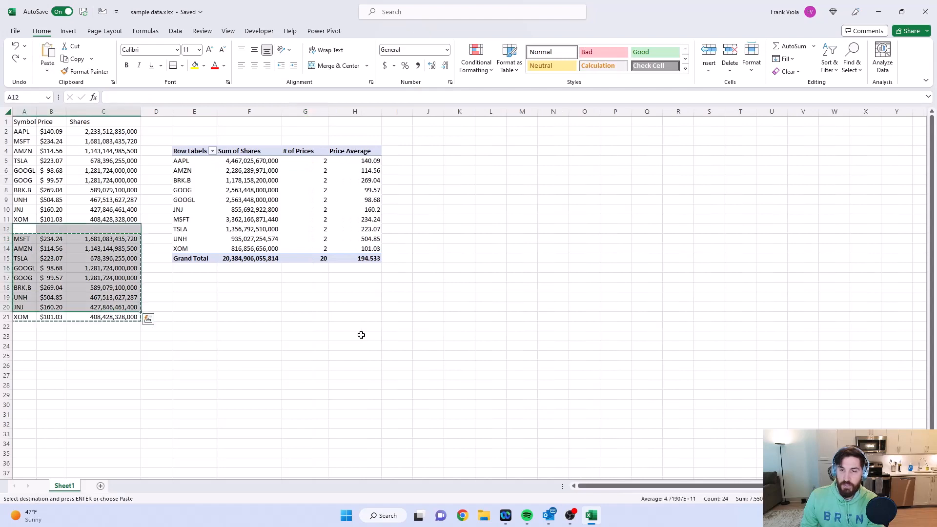
{"action": "key", "text": "ctrl+z"}
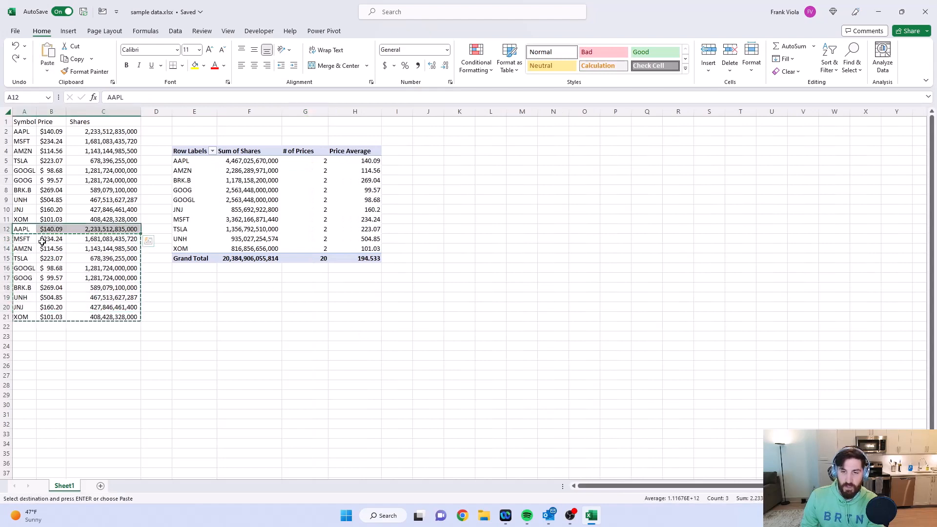
{"action": "key", "text": "ctrl+y"}
{"action": "key", "text": "ctrl+y"}
{"action": "key", "text": "ctrl+y"}
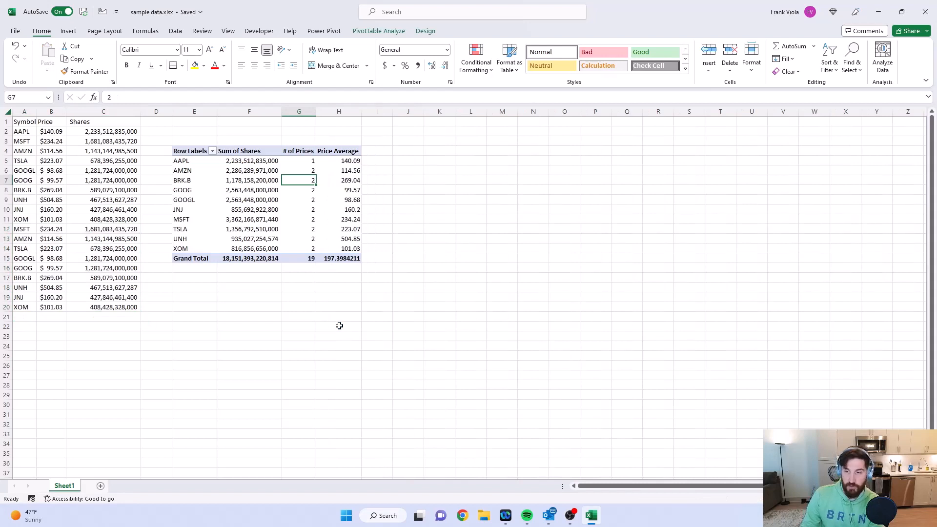
{"action": "left_click", "coordinate": [272, 232]}
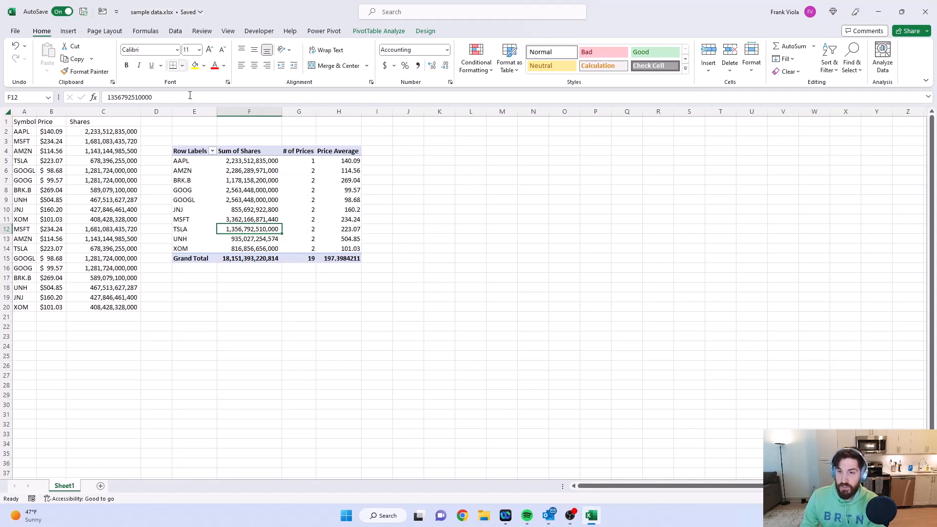
{"action": "left_click_drag", "start_coordinate": [193, 153], "coordinate": [340, 152]}
{"action": "left_click", "coordinate": [327, 207]}
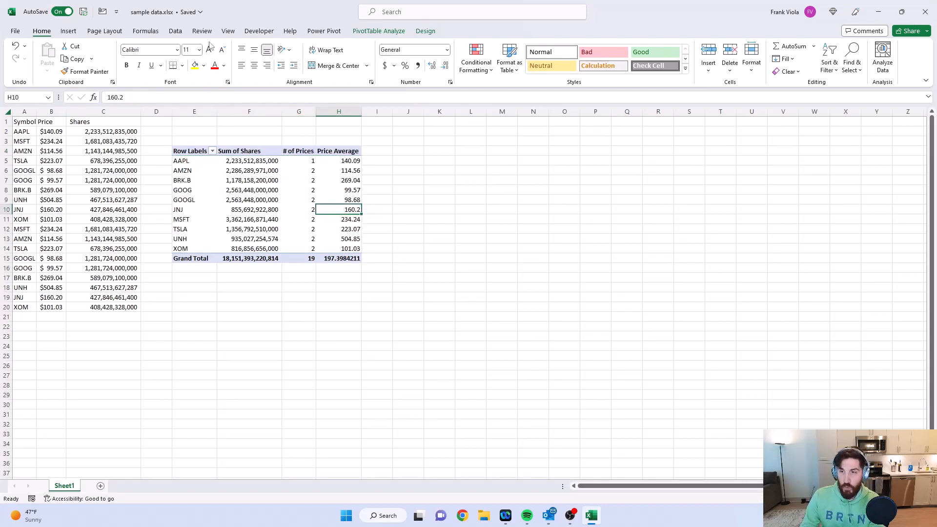
{"action": "left_click", "coordinate": [435, 33]}
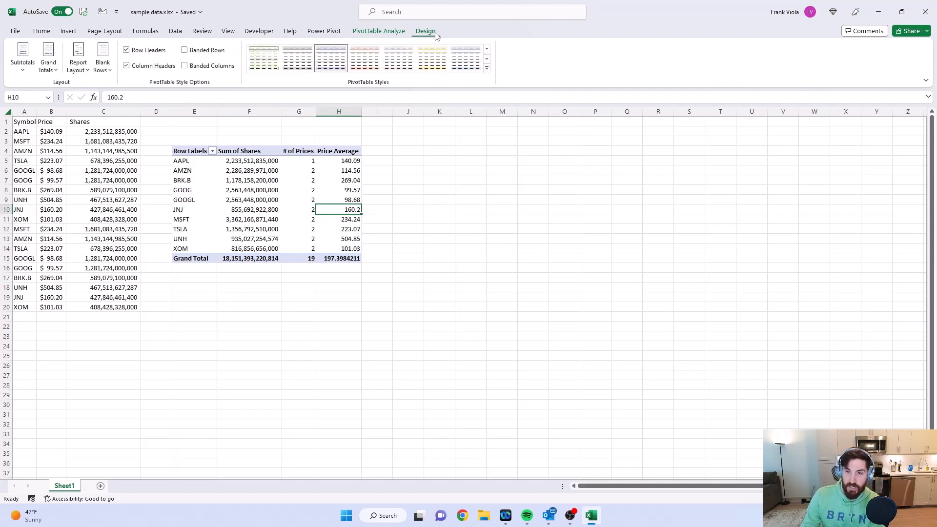
Step: Insert slicers for Shares and Symbol and arrange them side by side next to the PivotTable
{"action": "left_click", "coordinate": [398, 29]}
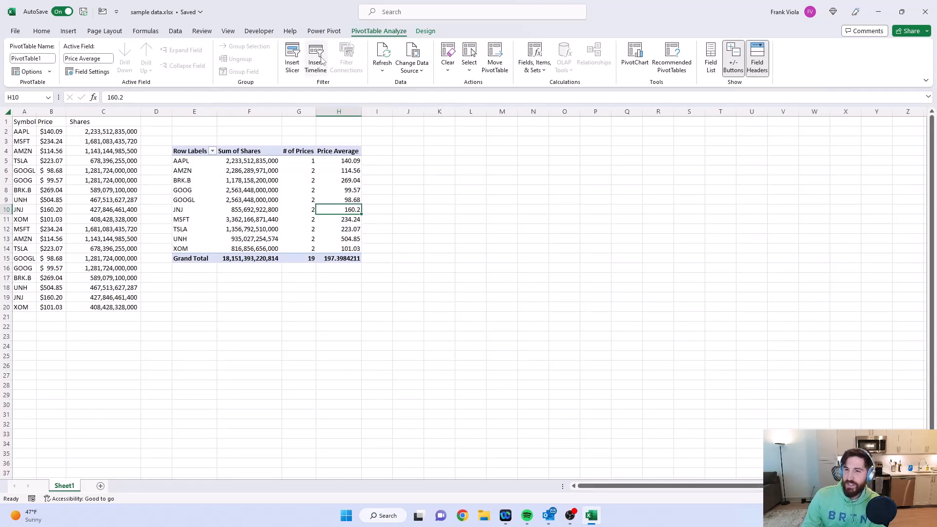
{"action": "left_click", "coordinate": [296, 64]}
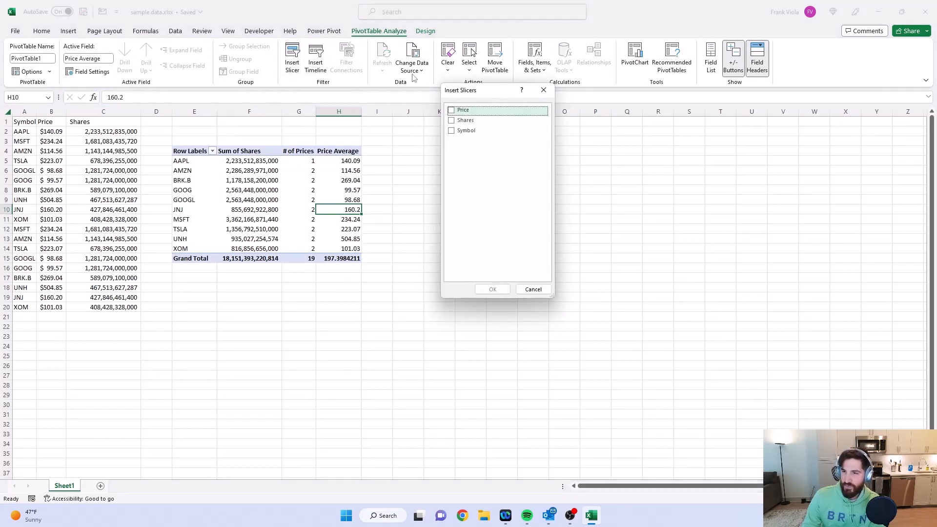
{"action": "left_click_drag", "start_coordinate": [472, 94], "coordinate": [501, 100]}
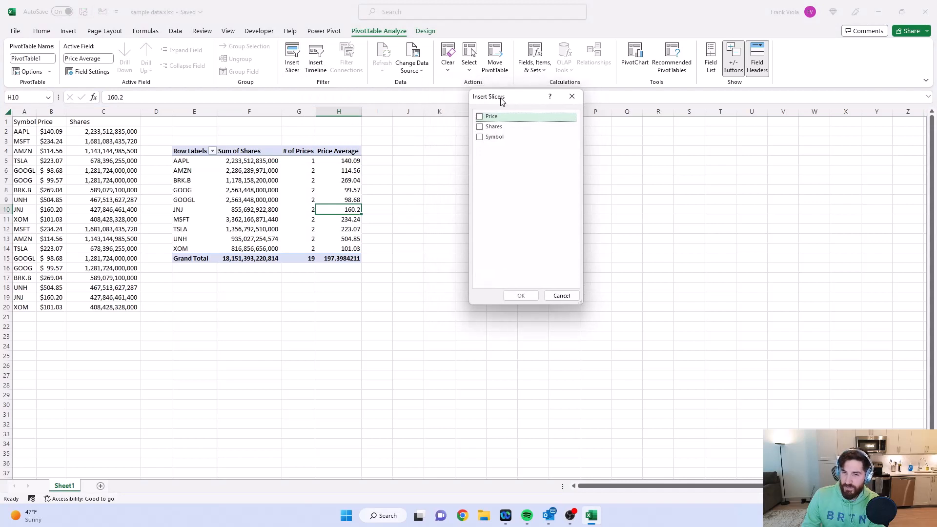
{"action": "left_click", "coordinate": [480, 137]}
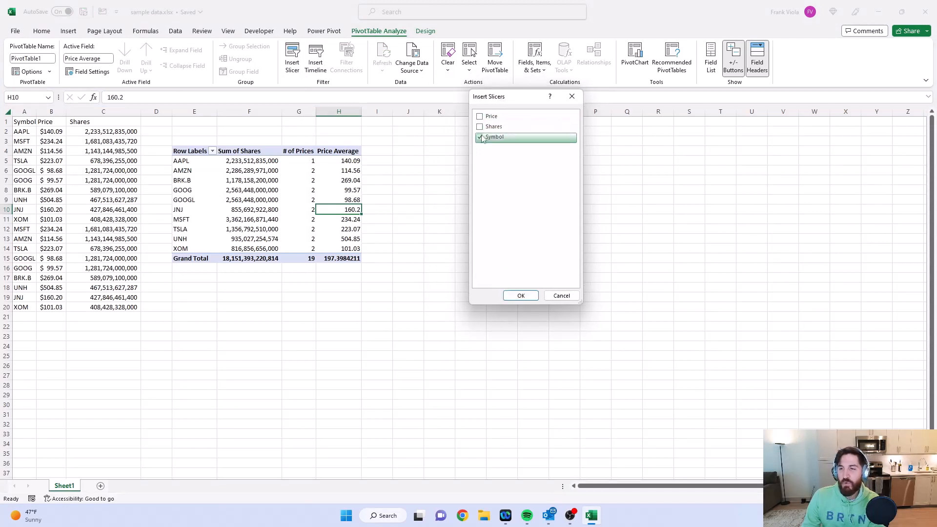
{"action": "left_click", "coordinate": [480, 128]}
{"action": "left_click", "coordinate": [521, 295]}
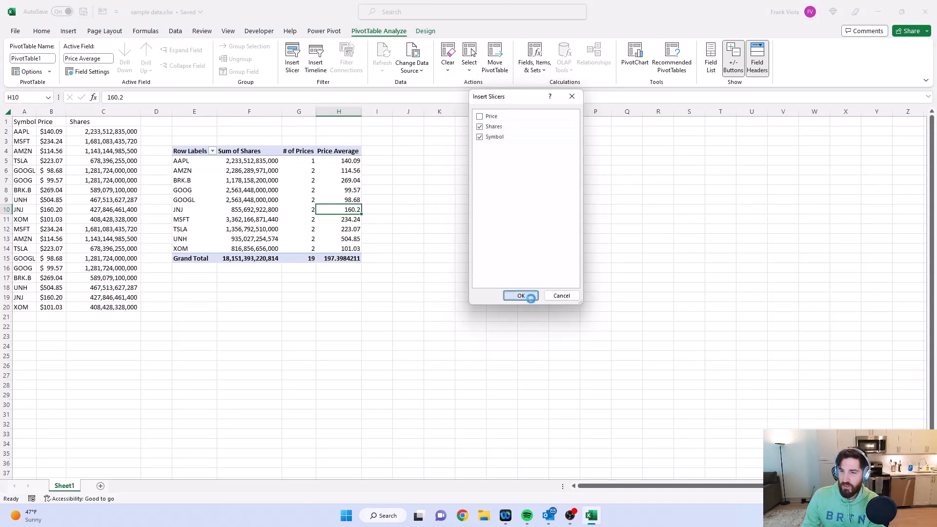
{"action": "left_click_drag", "start_coordinate": [467, 230], "coordinate": [427, 131]}
{"action": "left_click_drag", "start_coordinate": [485, 254], "coordinate": [526, 132]}
Step: Filter the PivotTable with the Symbol slicer by AAPL, GOOG and TSLA in turn, ending on AAPL
{"action": "left_click", "coordinate": [523, 149]}
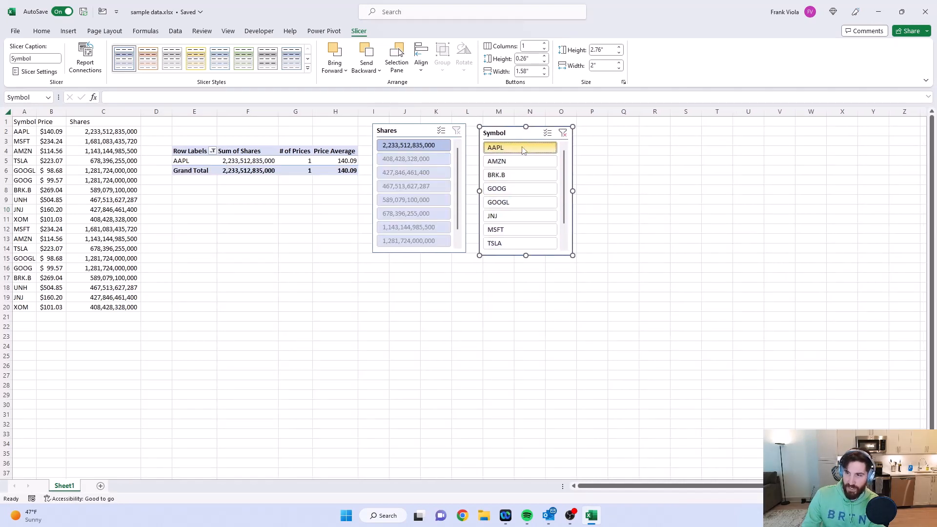
{"action": "left_click", "coordinate": [521, 189]}
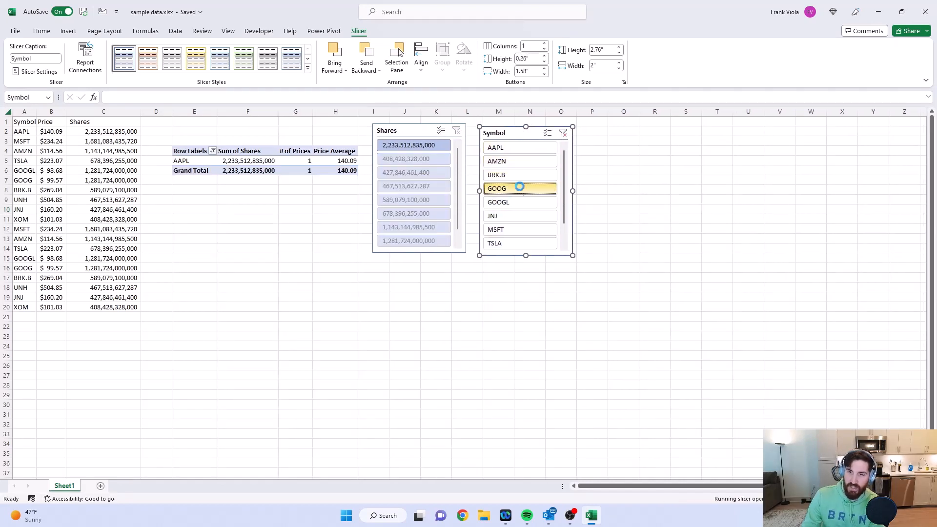
{"action": "left_click", "coordinate": [522, 241]}
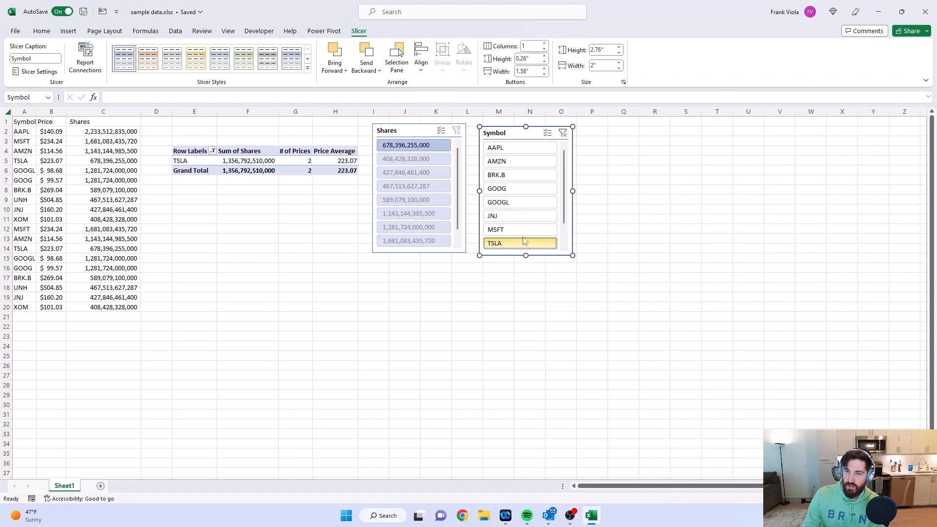
{"action": "left_click", "coordinate": [524, 150]}
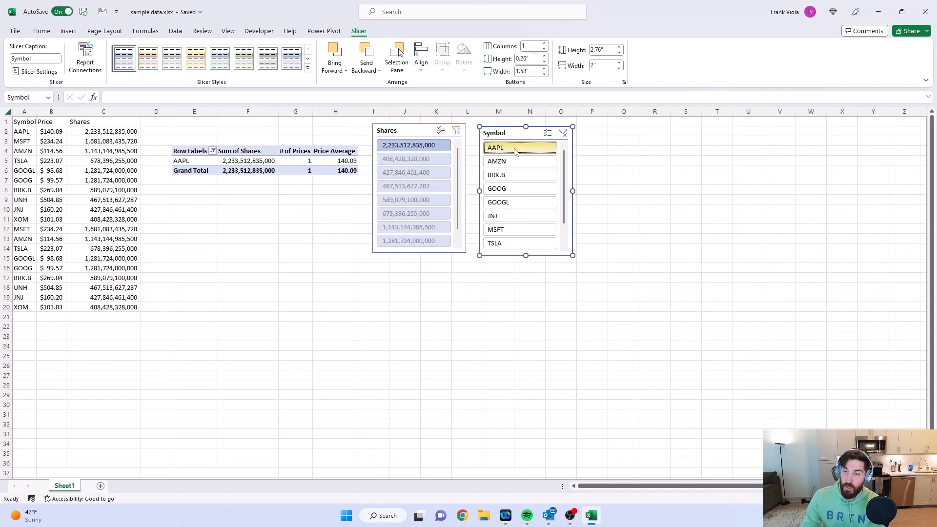
Step: Multi-select AAPL, GOOG and TSLA in the Symbol slicer, and replace that selection with the range from AAPL through JNJ
{"action": "left_click", "coordinate": [509, 192], "text": "ctrl"}
{"action": "left_click", "coordinate": [512, 243], "text": "ctrl"}
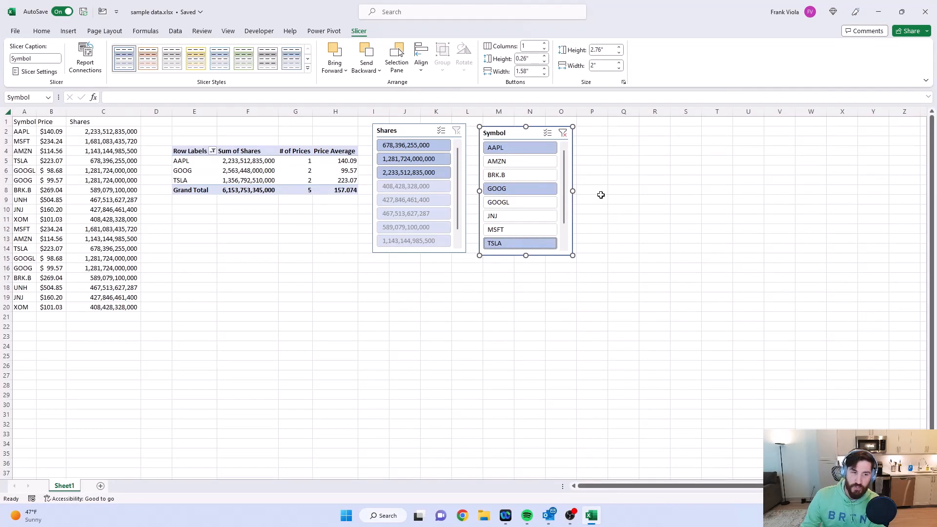
{"action": "left_click", "coordinate": [519, 148]}
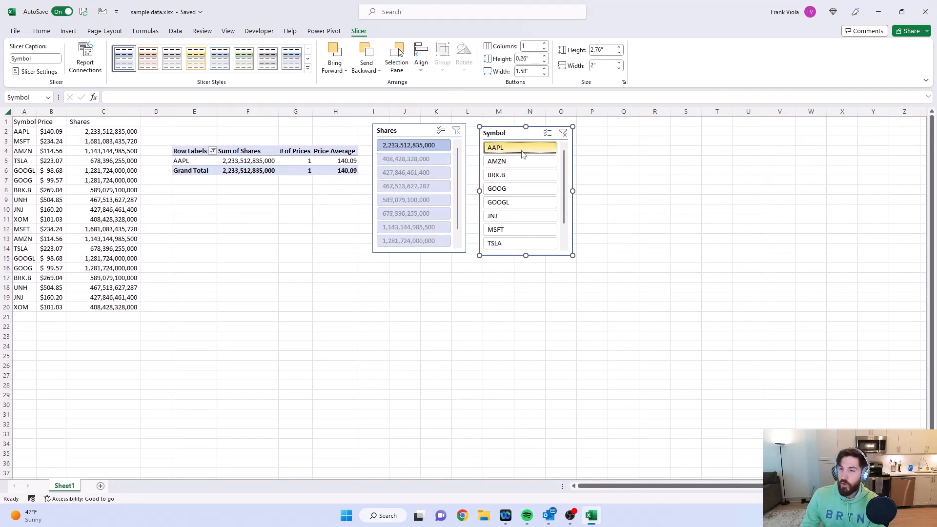
{"action": "left_click", "coordinate": [513, 218], "text": "shift"}
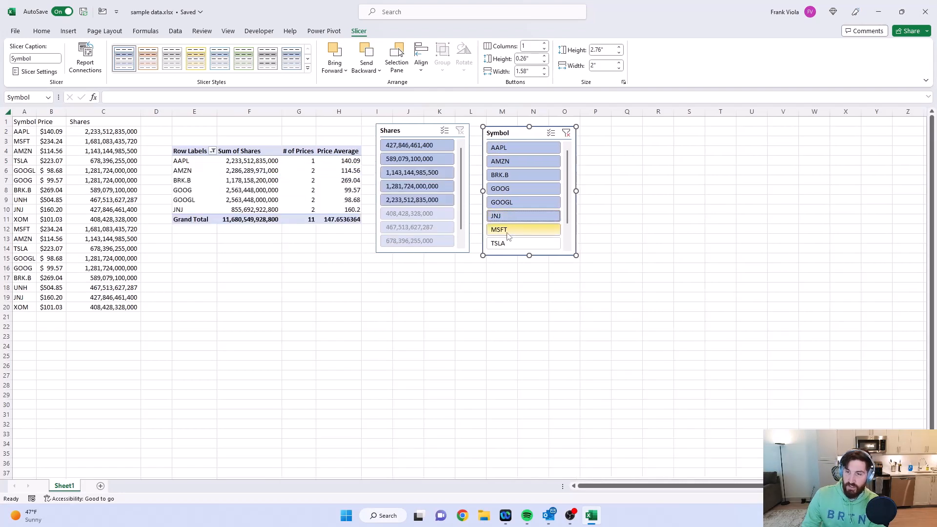
Step: Filter the PivotTable with the Shares slicer by 427,846,461,400, 408,428,328,000 and 1,143,144,985,500 in turn, ending on 1,143,144,985,500
{"action": "left_click", "coordinate": [426, 146]}
{"action": "left_click", "coordinate": [408, 213]}
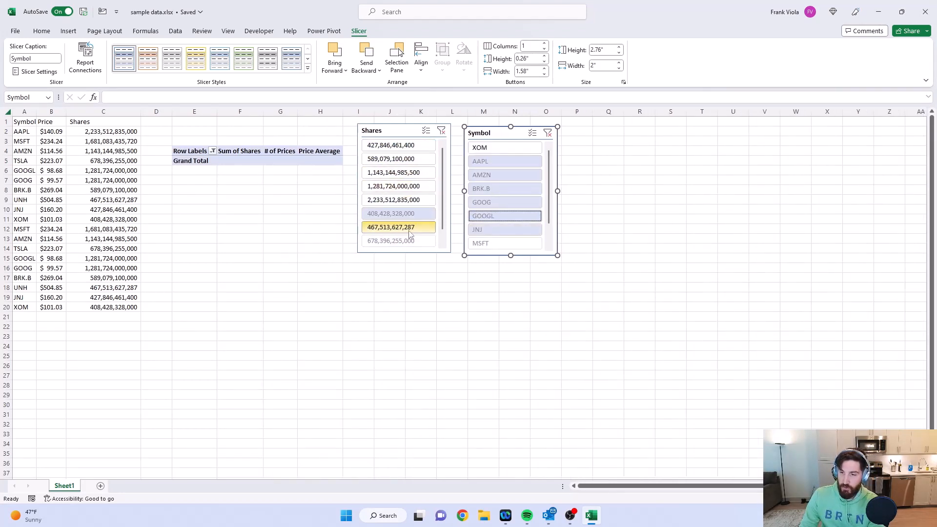
{"action": "left_click", "coordinate": [409, 174]}
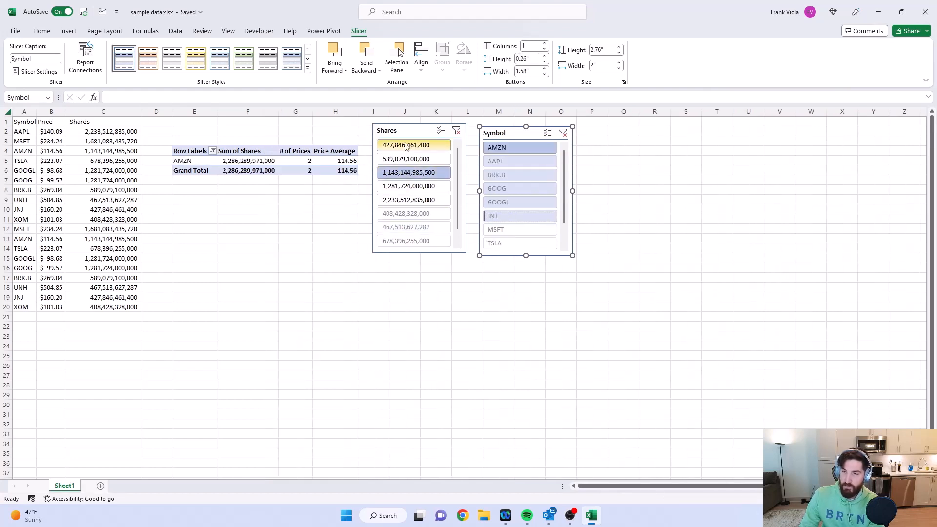
Step: Clear the Symbol slicer's filter and filter the Shares slicer to the range from 408,428,328,000 through 1,281,724,000,000
{"action": "left_click", "coordinate": [563, 135]}
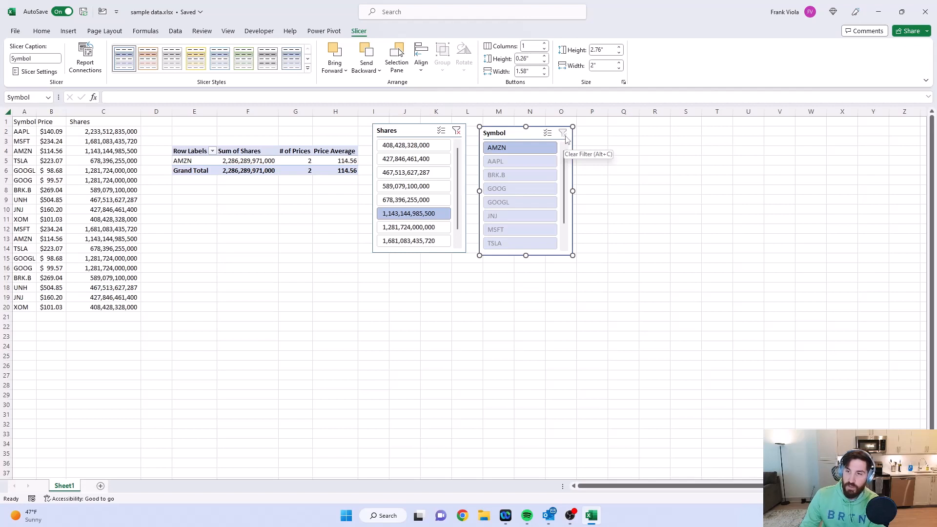
{"action": "left_click", "coordinate": [437, 148]}
{"action": "left_click_drag", "start_coordinate": [418, 148], "coordinate": [411, 233]}
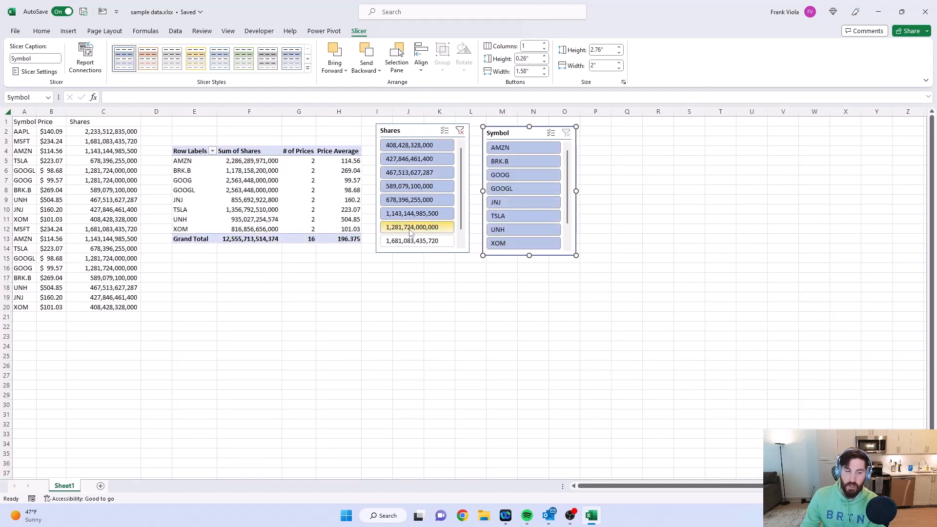